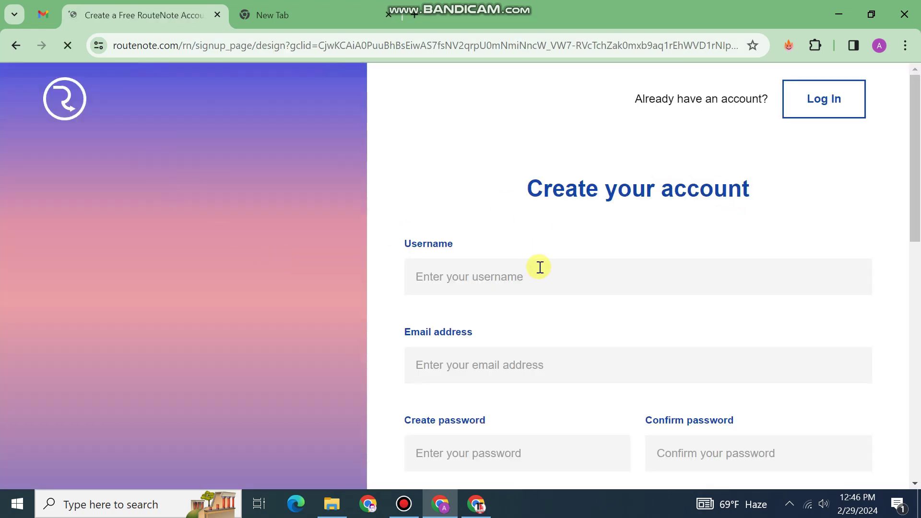
Enter the account username, paste the e-mail address, and accept the browser's suggested strong password.
scroll(539, 267, down, 3)
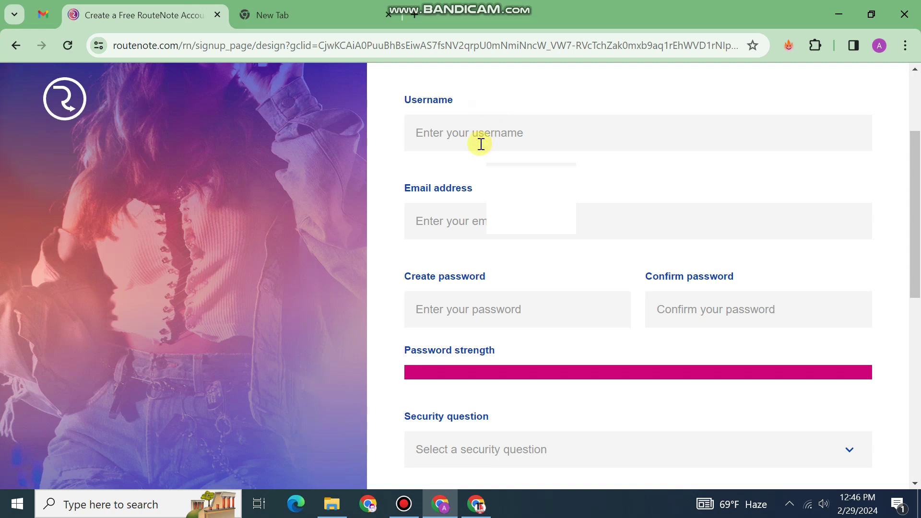
click(472, 138)
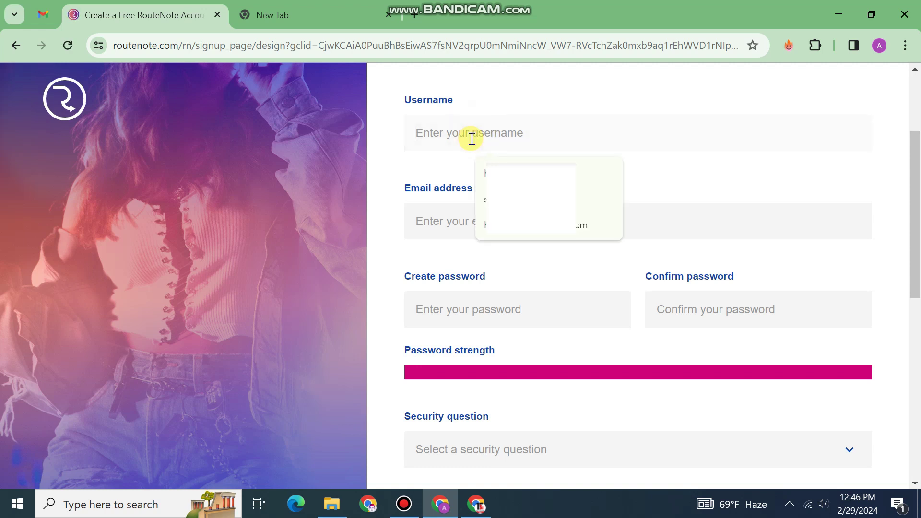
text(technicalnuman)
right_click(454, 229)
click(479, 369)
scroll(414, 284, down, 3)
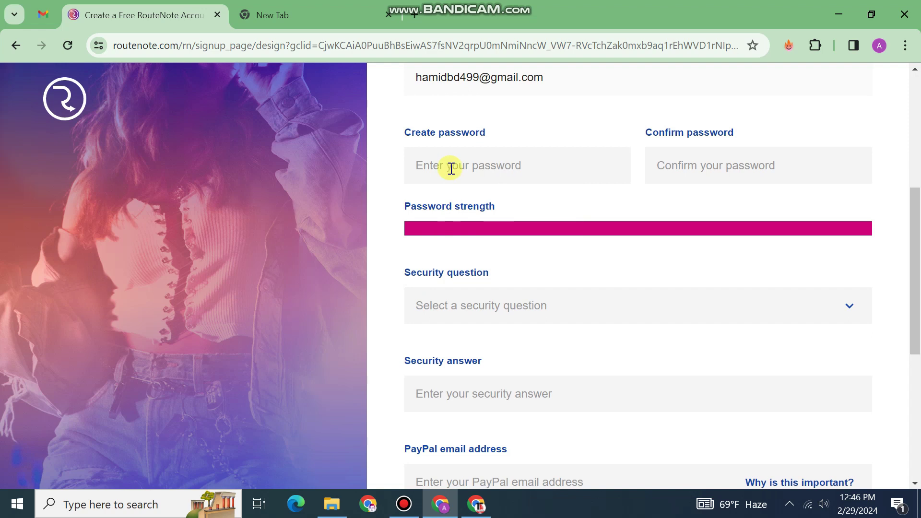
click(451, 168)
click(507, 201)
Choose the favourite band/musician security question, enter its answer, opt in to news, and submit the signup.
click(530, 307)
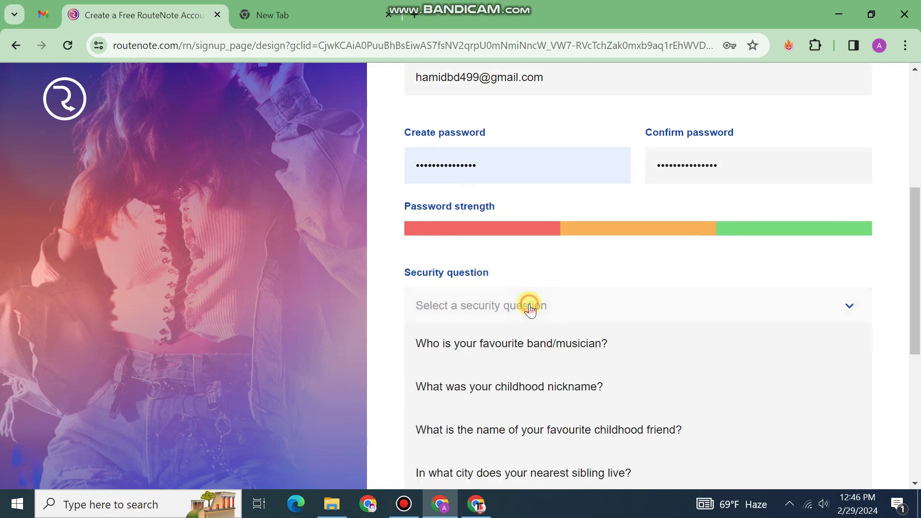
scroll(571, 273, down, 2)
click(567, 276)
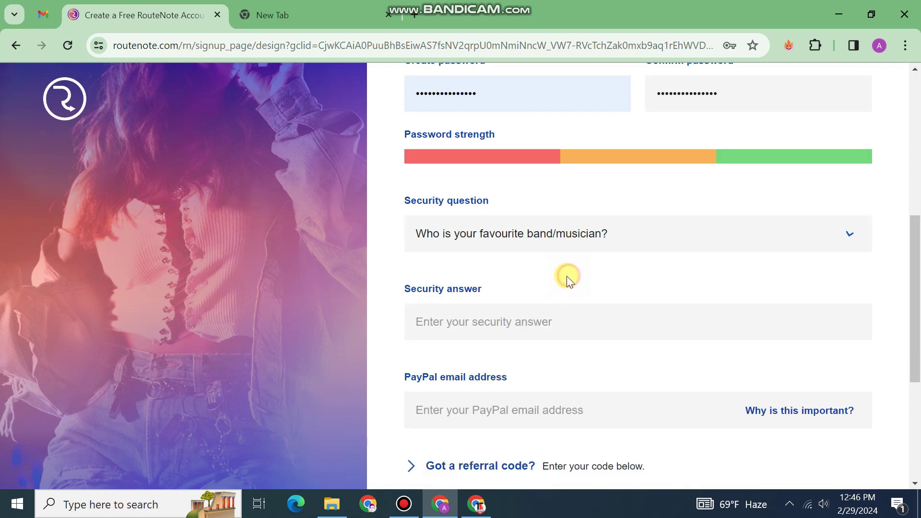
click(502, 307)
scroll(525, 291, down, 3)
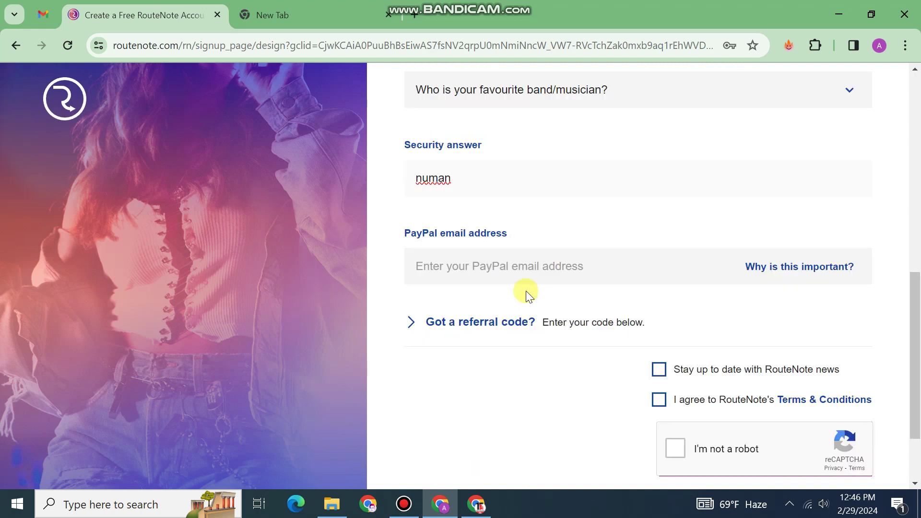
scroll(685, 294, down, 2)
click(660, 271)
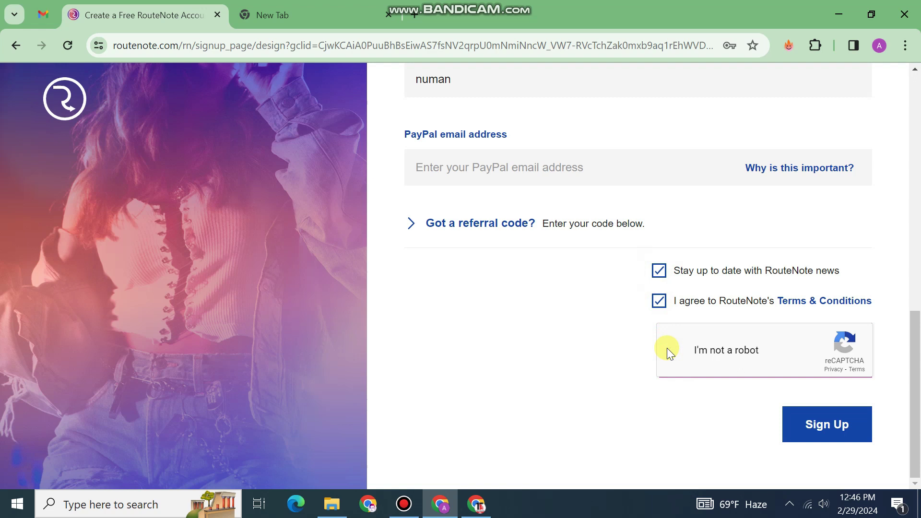
click(848, 426)
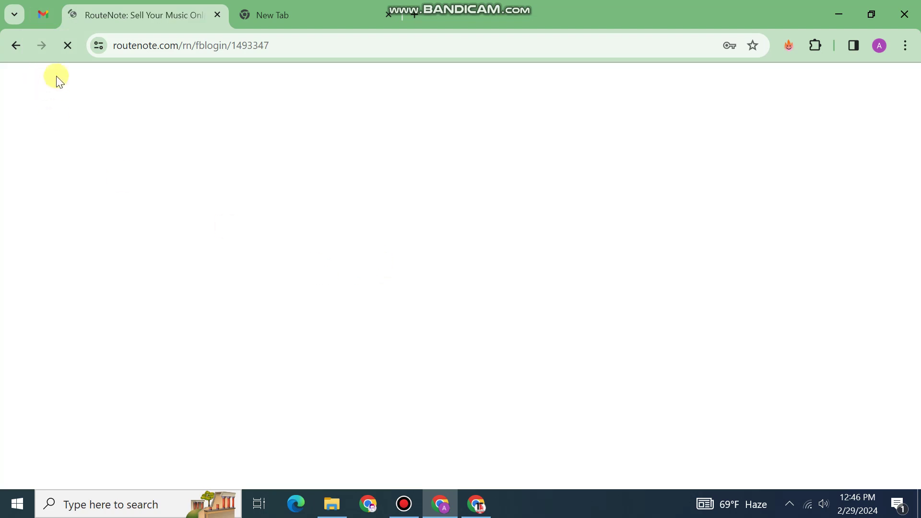
click(43, 15)
Refresh the Gmail inbox and open the RouteNote login page in the other tab.
click(246, 127)
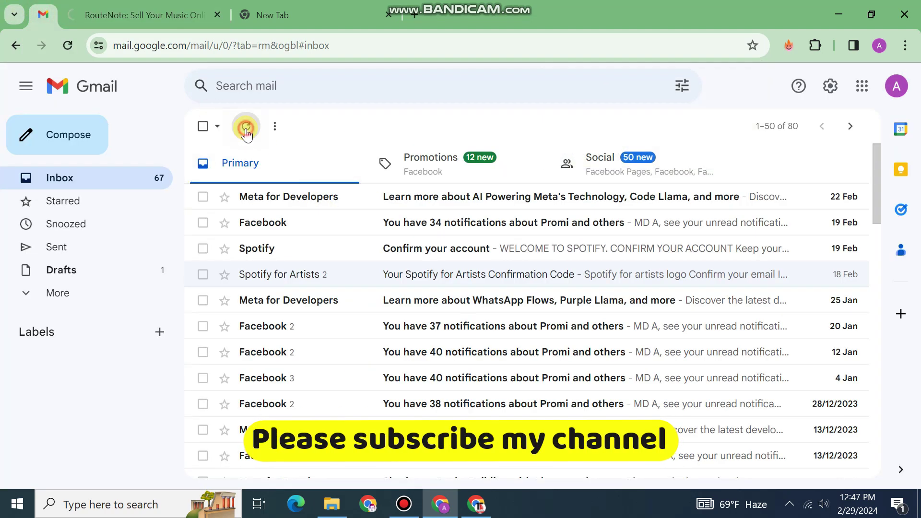
click(144, 14)
scroll(595, 194, up, 1)
click(788, 90)
click(43, 13)
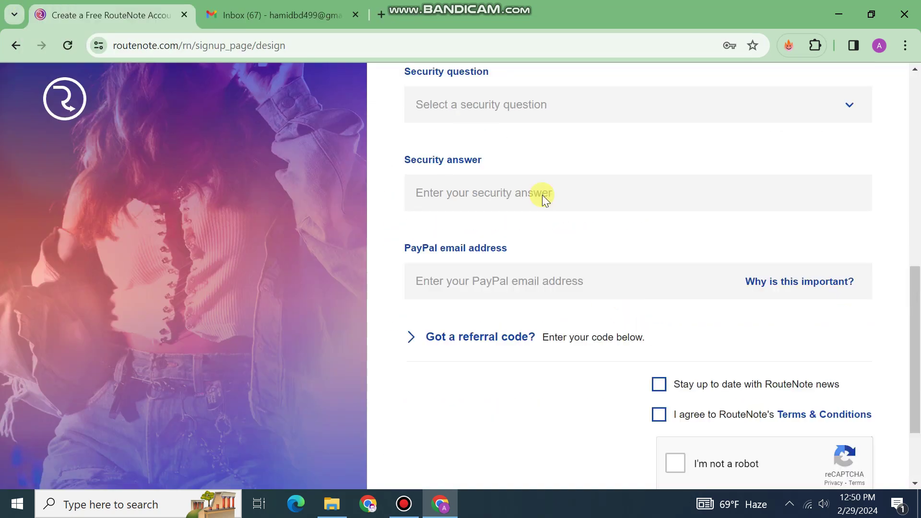
scroll(541, 193, up, 5)
scroll(547, 228, down, 8)
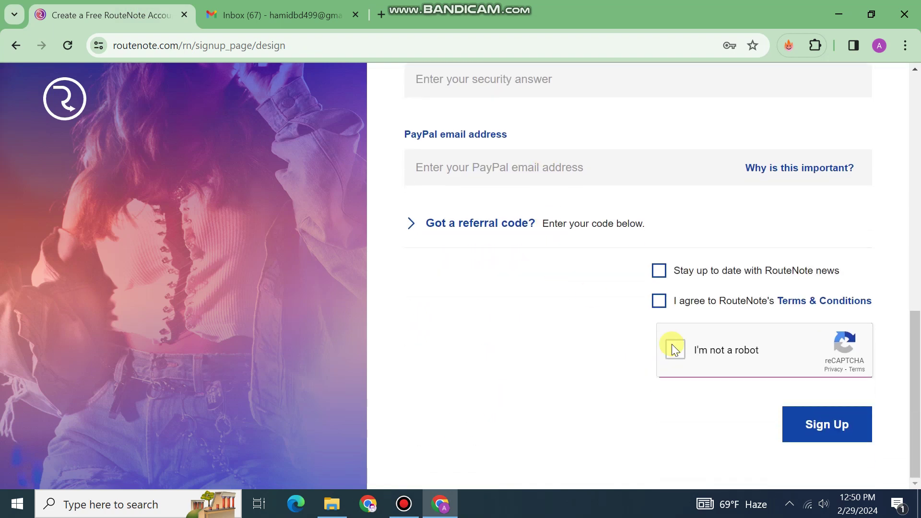
Open the 'Welcome aboard!' activation email and follow its Confirm Email Address link.
click(272, 14)
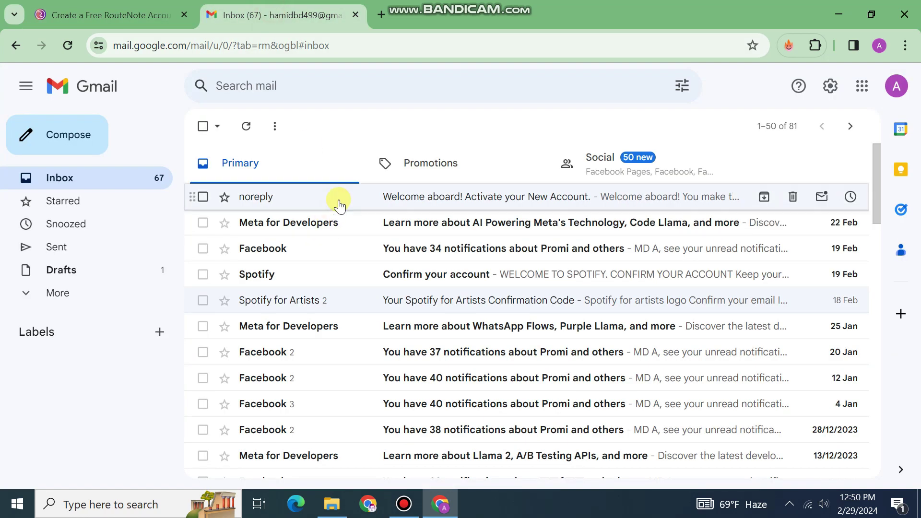
click(339, 203)
scroll(366, 238, down, 12)
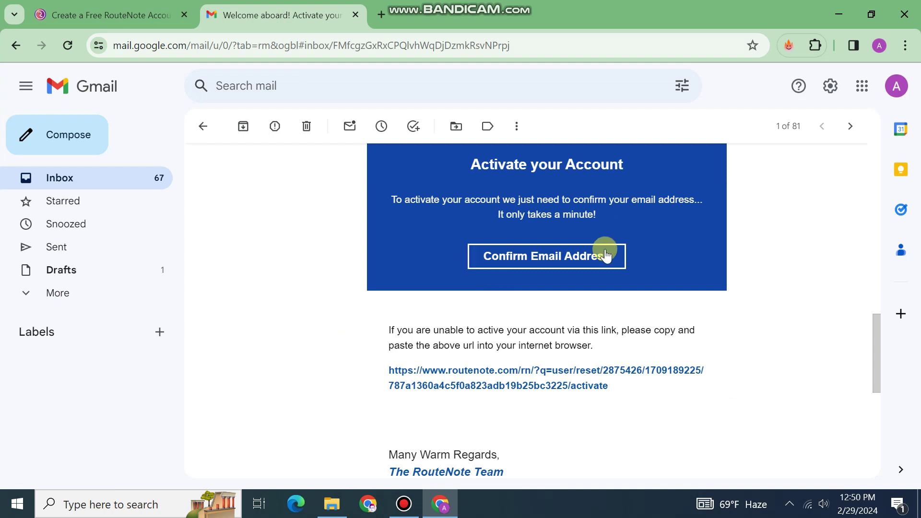
click(72, 10)
scroll(717, 136, up, 10)
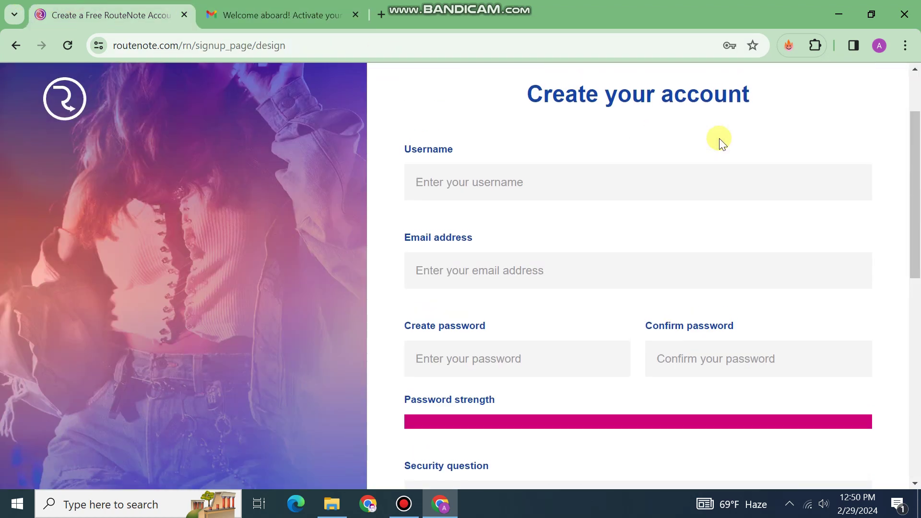
On the RouteNote sign-in page, fill in the saved login details, confirming with the Windows PIN.
click(809, 106)
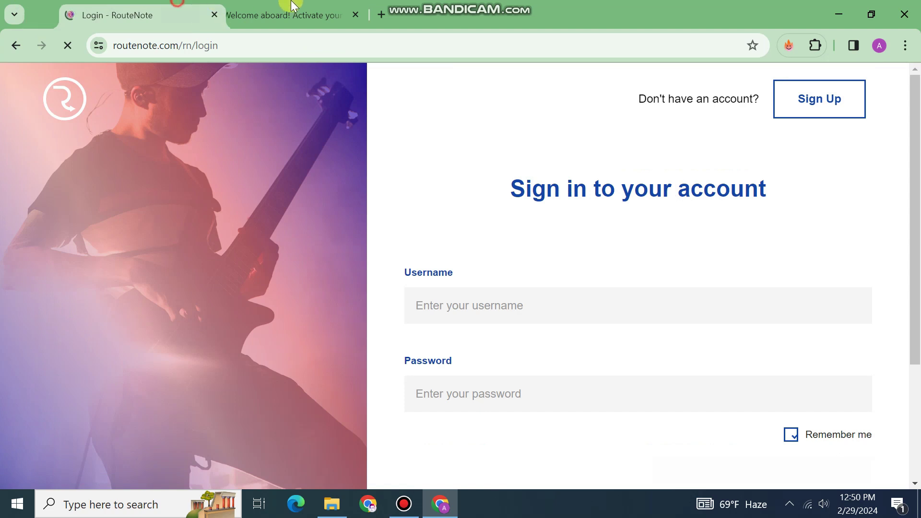
click(269, 15)
click(146, 6)
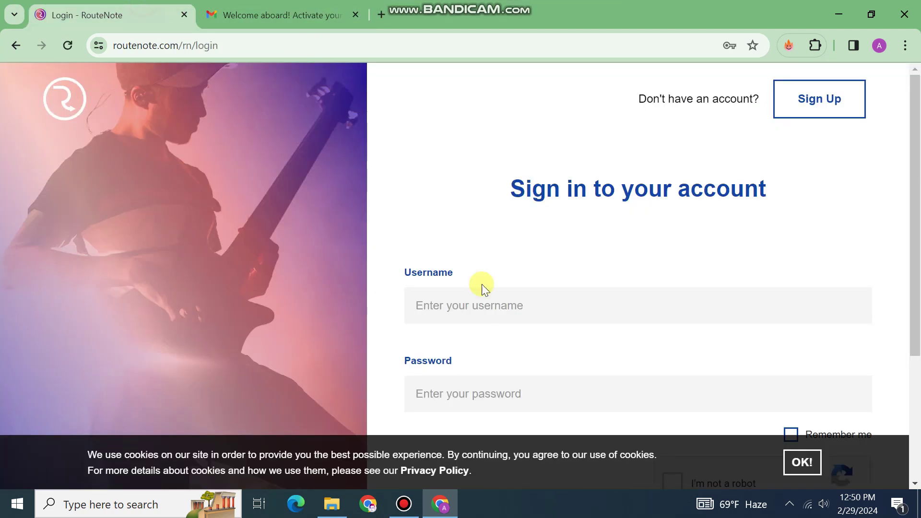
scroll(479, 284, down, 1)
click(472, 232)
click(544, 282)
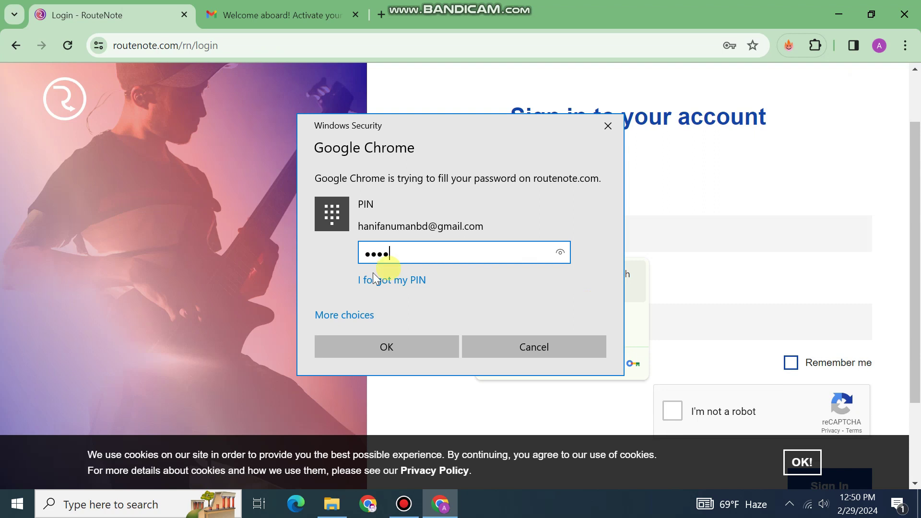
click(364, 338)
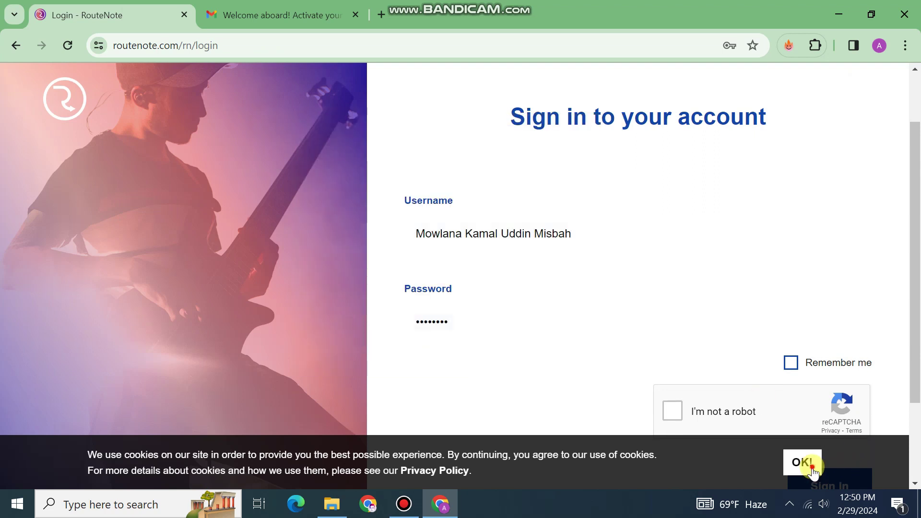
Dismiss the cookie notice, tick the reCAPTCHA check and sign in to the new account.
click(812, 472)
click(672, 410)
scroll(692, 411, down, 2)
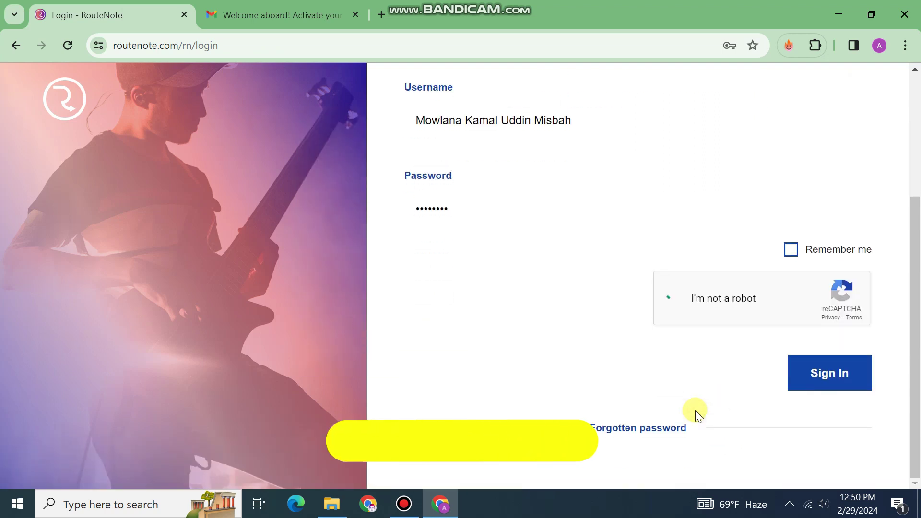
click(834, 378)
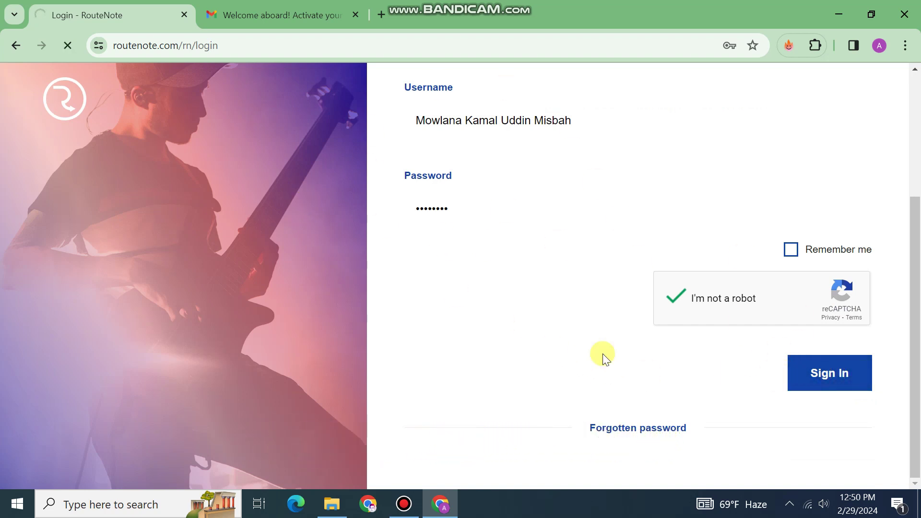
click(217, 16)
click(124, 14)
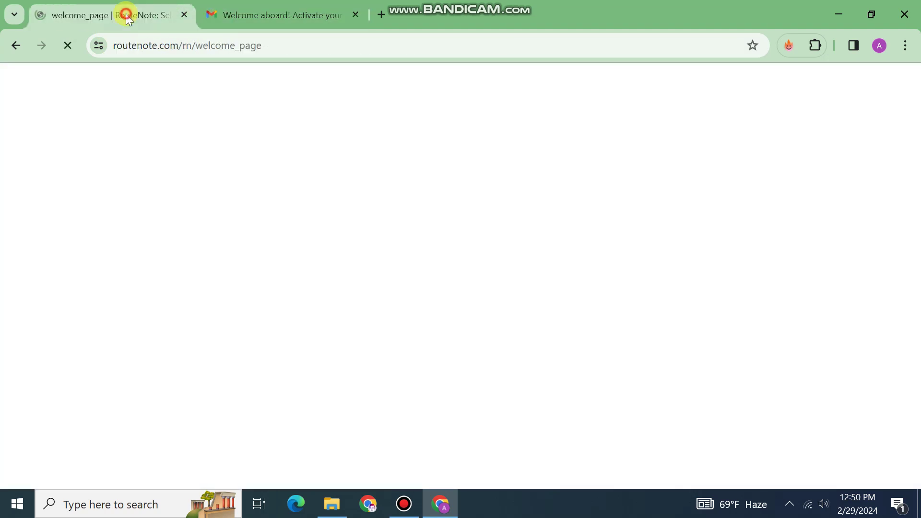
click(261, 15)
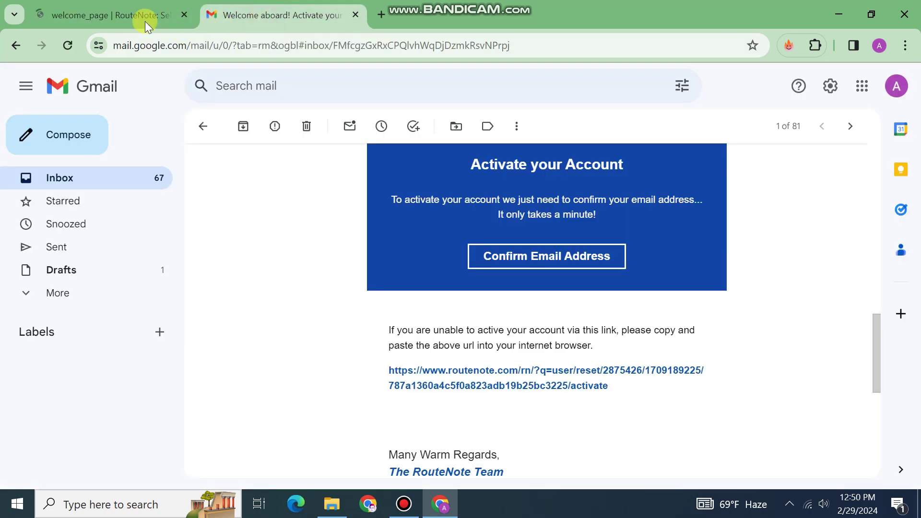
click(144, 19)
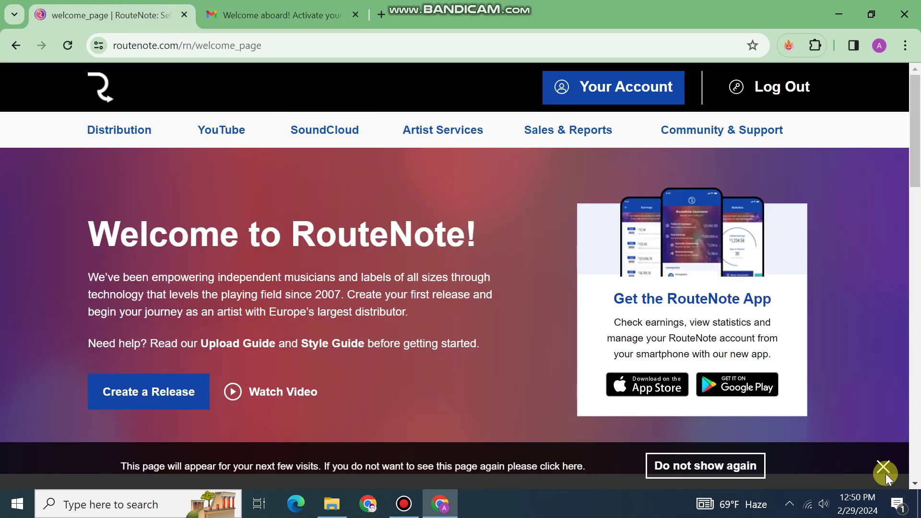
Close the welcome page's reminder notice and the Gmail tab.
click(882, 461)
mouse_move(128, 143)
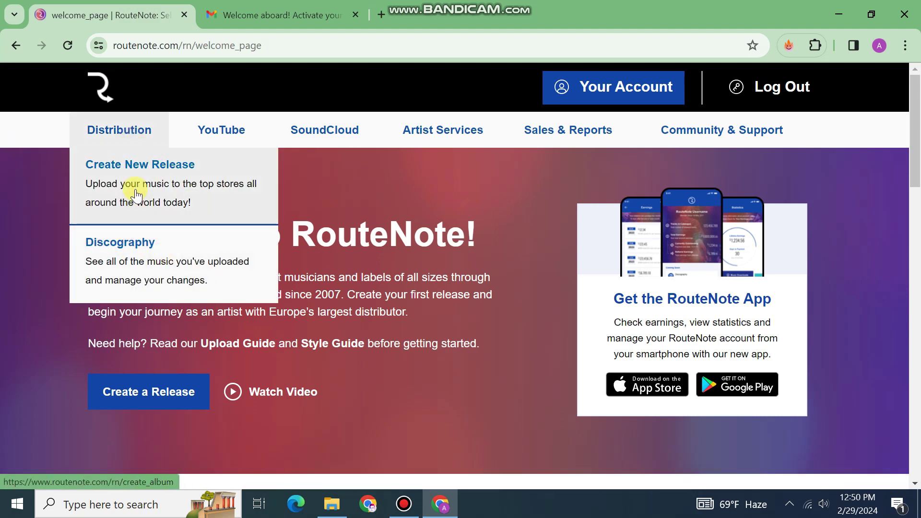
click(259, 2)
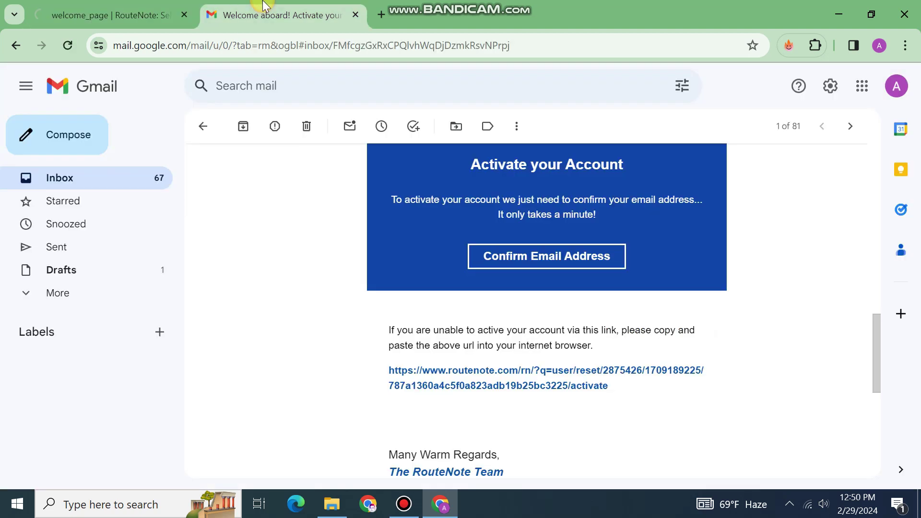
key(ctrl+w)
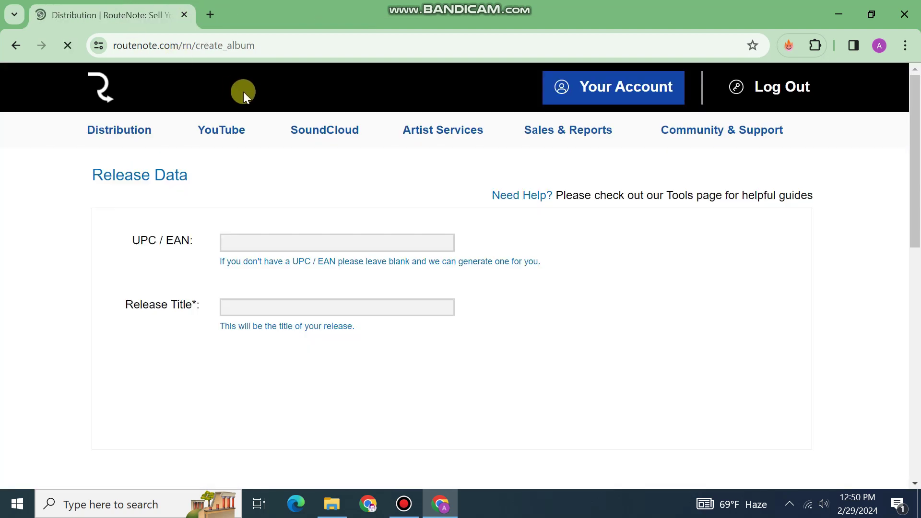
scroll(244, 96, down, 3)
scroll(288, 230, up, 2)
Enter the release title 'Jodi naat' with UPC left blank and create the release.
click(294, 240)
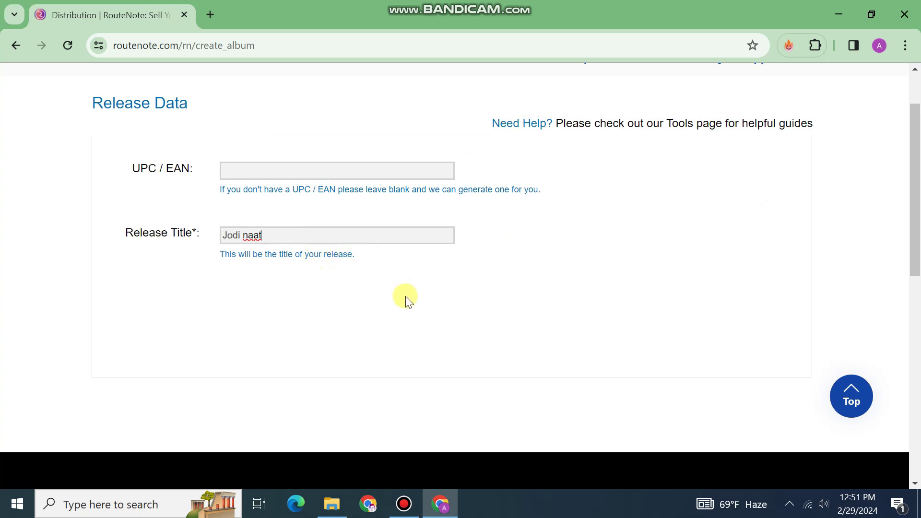
click(265, 294)
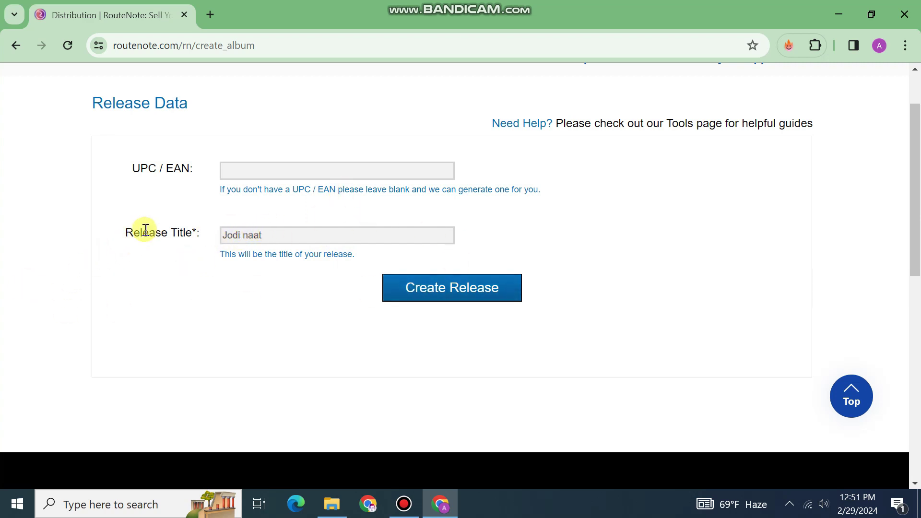
click(479, 286)
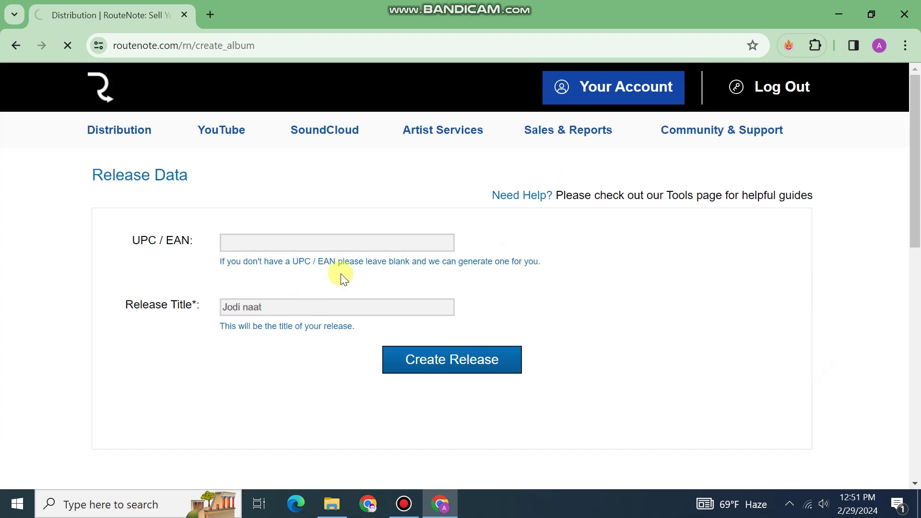
scroll(341, 278, down, 4)
scroll(267, 275, up, 1)
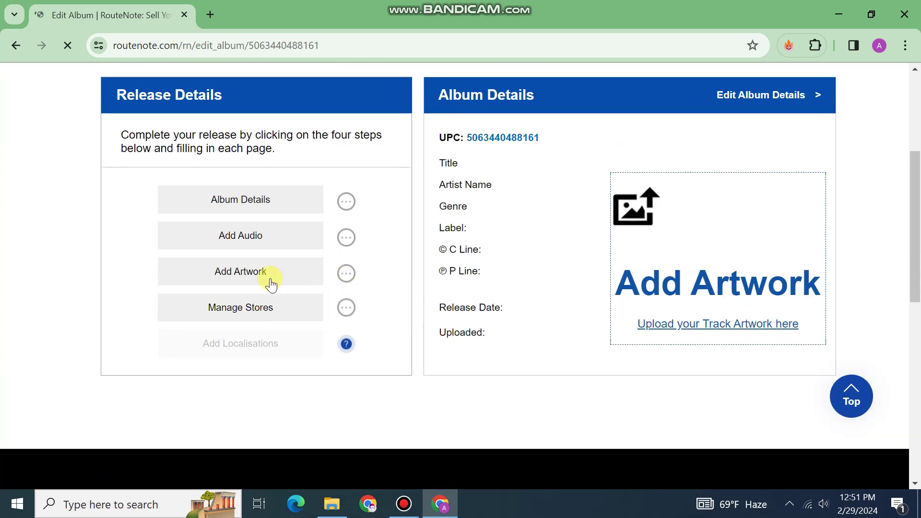
In Album Details, fill in the primary artist and choose Vocal as the primary genre.
click(249, 213)
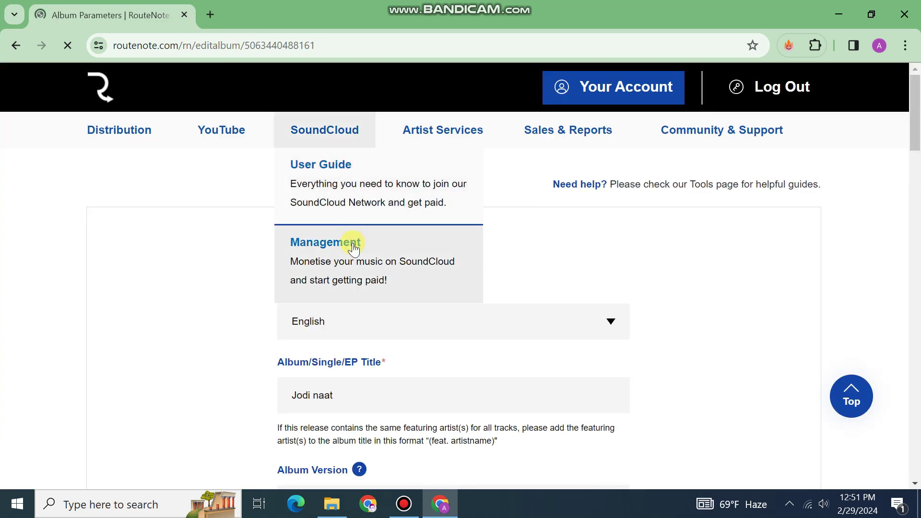
scroll(297, 254, down, 5)
scroll(258, 265, down, 5)
click(428, 131)
scroll(378, 355, up, 7)
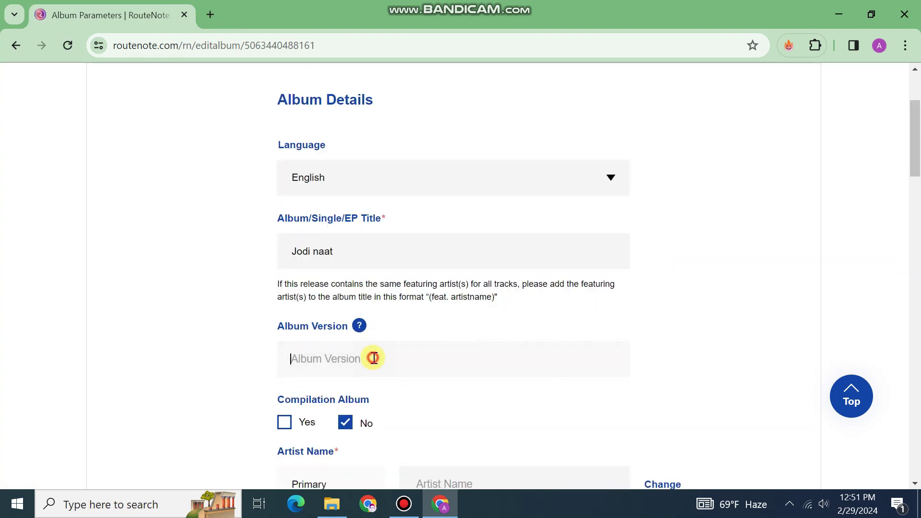
scroll(374, 355, down, 15)
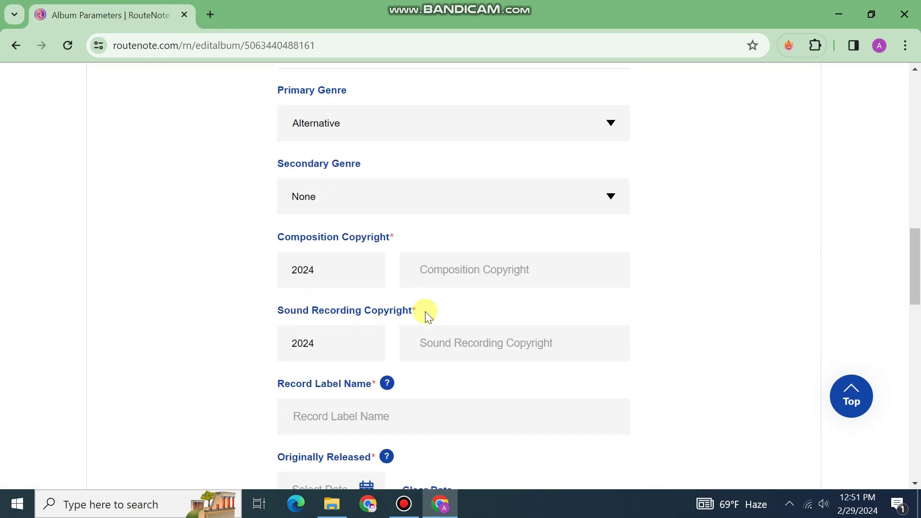
click(411, 129)
scroll(369, 283, down, 15)
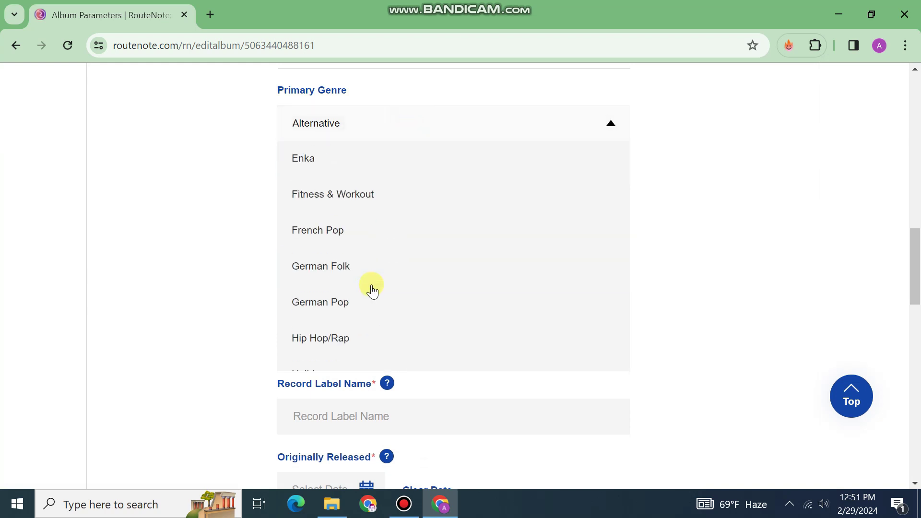
scroll(372, 289, down, 5)
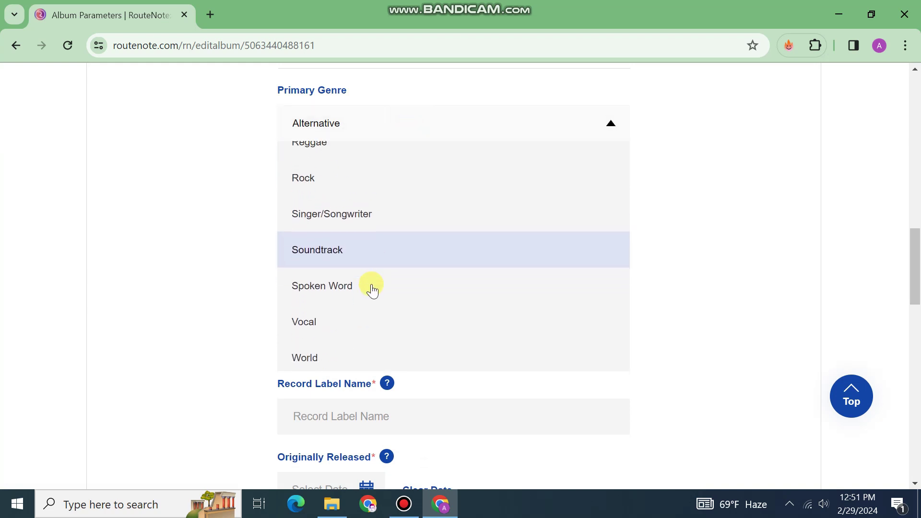
click(326, 319)
scroll(312, 329, down, 1)
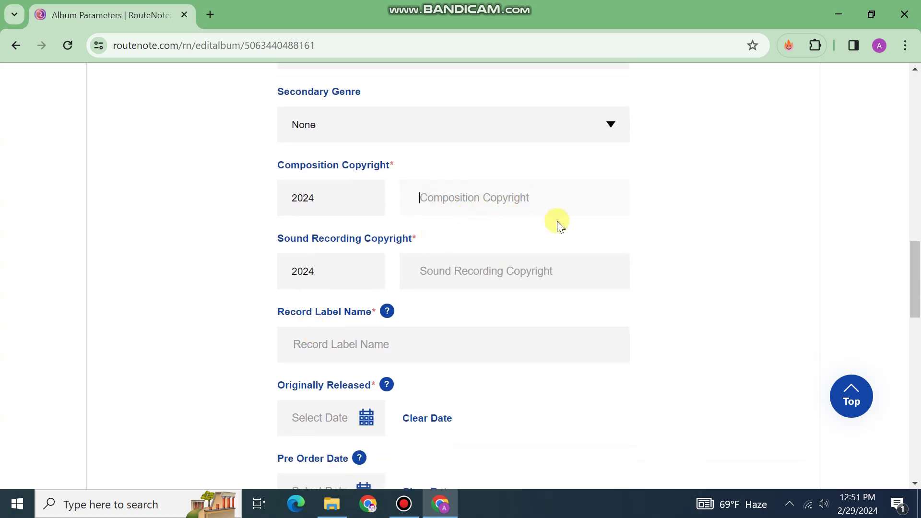
scroll(386, 240, down, 3)
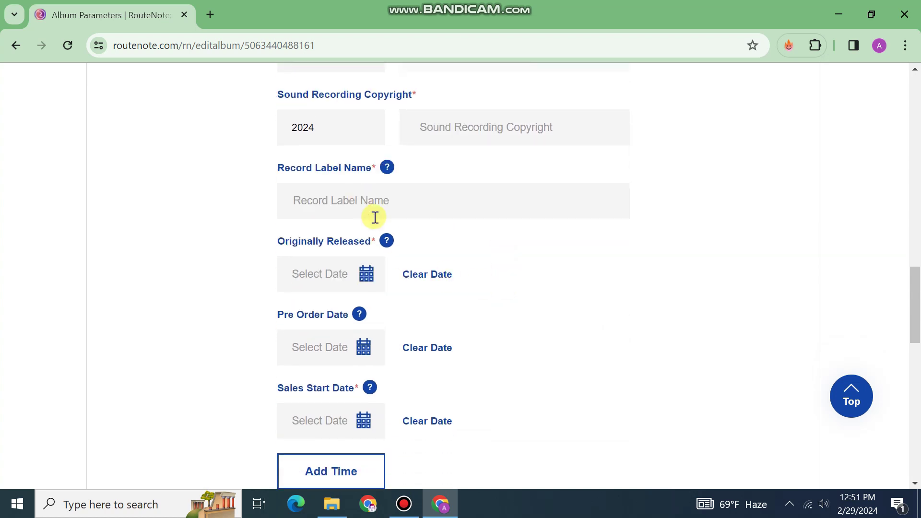
Set original release and pre-order dates to 2024/02/29 and sales start to 2024/03/14.
click(366, 278)
click(452, 326)
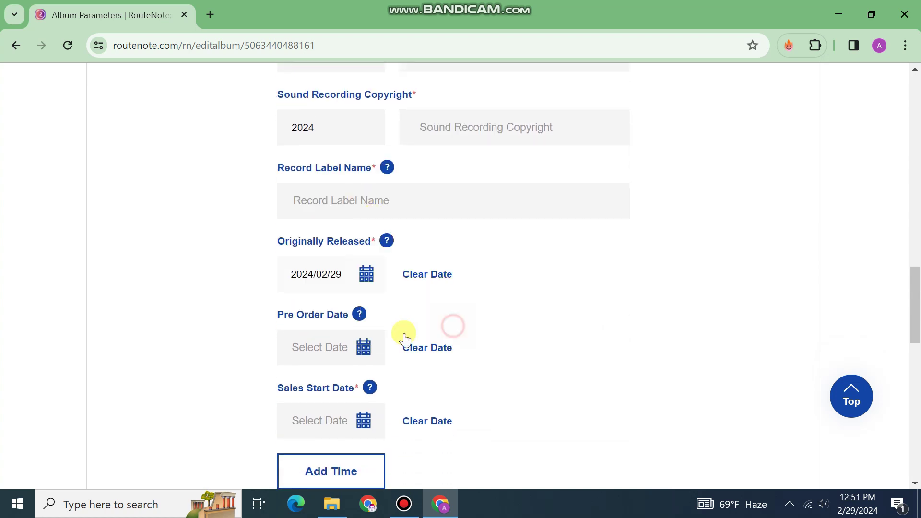
click(366, 350)
click(447, 327)
scroll(376, 339, down, 1)
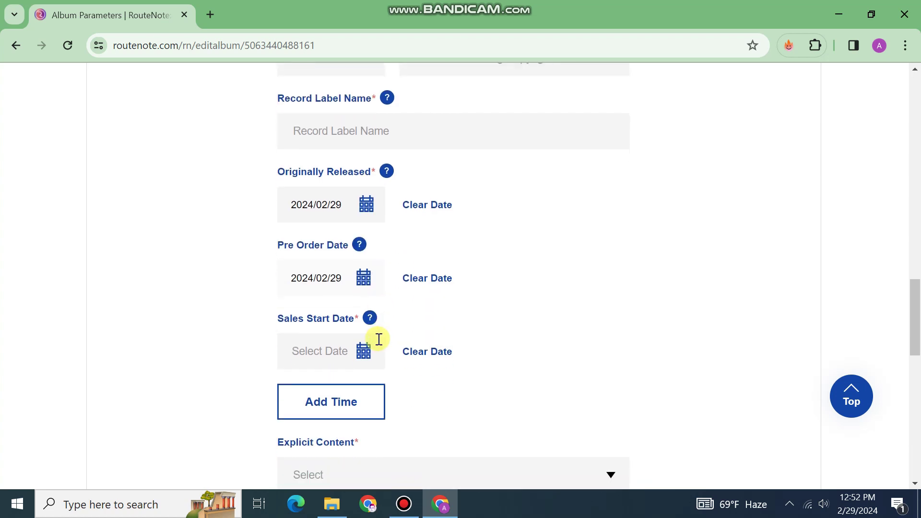
click(367, 350)
click(447, 298)
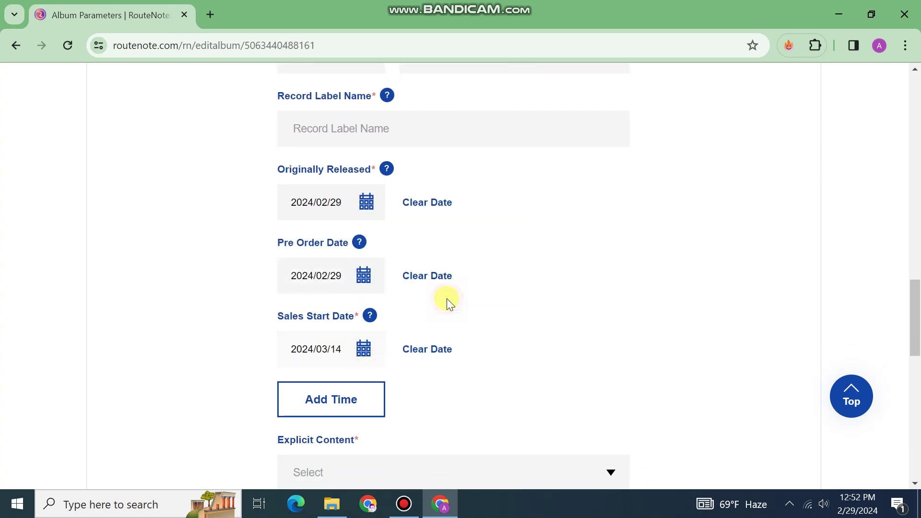
scroll(362, 325, down, 3)
Mark the release's content as Explicit and save the album details.
click(360, 325)
click(355, 370)
click(386, 335)
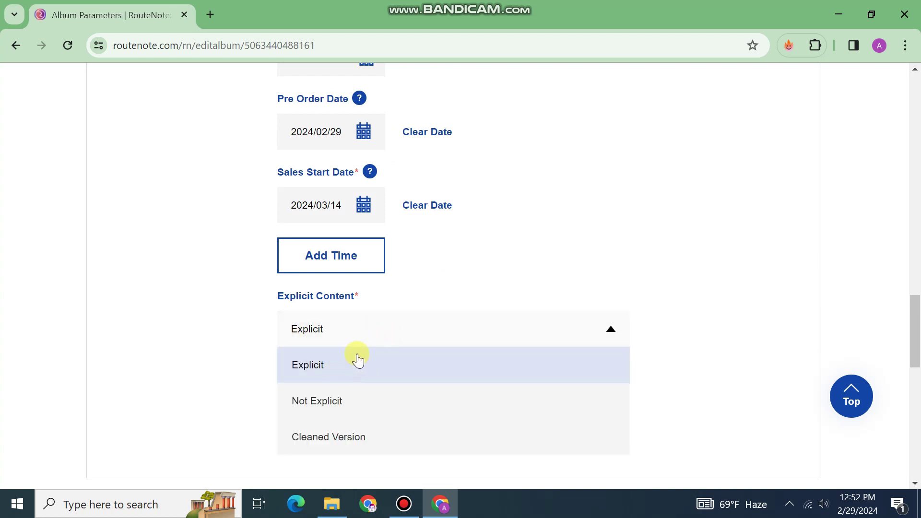
click(626, 230)
scroll(523, 262, up, 3)
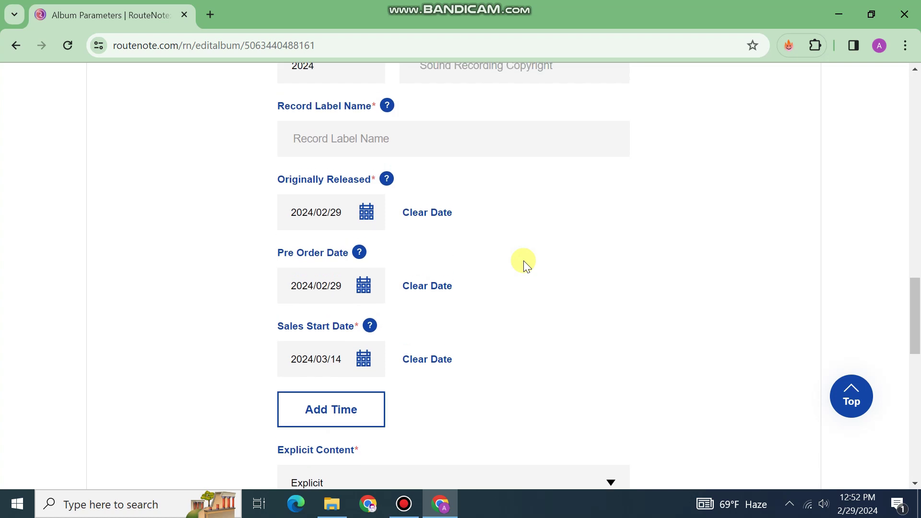
scroll(522, 260, up, 10)
scroll(379, 292, down, 2)
scroll(429, 261, up, 8)
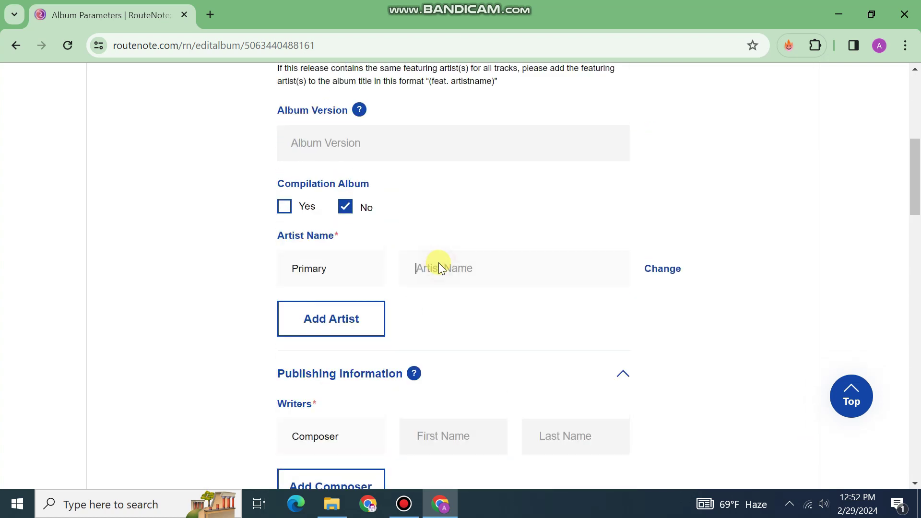
scroll(464, 264, up, 2)
scroll(467, 266, down, 17)
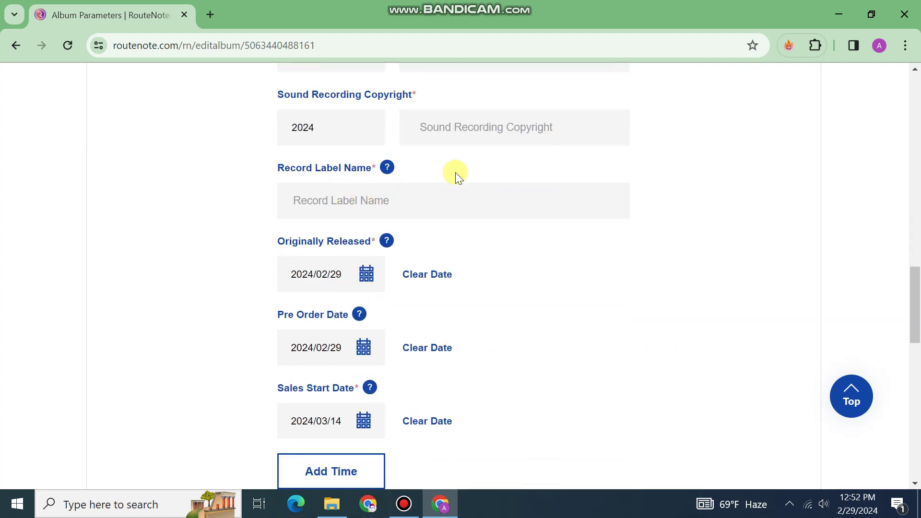
scroll(418, 187, up, 3)
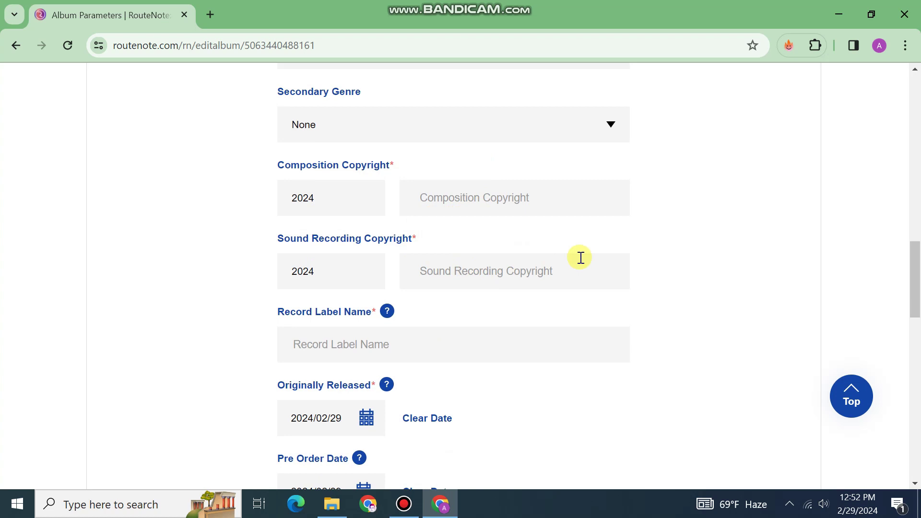
scroll(538, 256, down, 9)
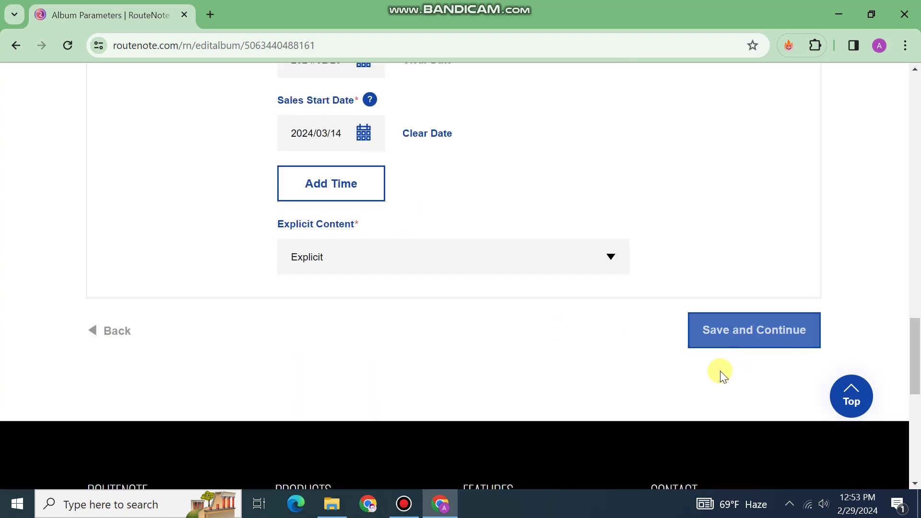
click(742, 339)
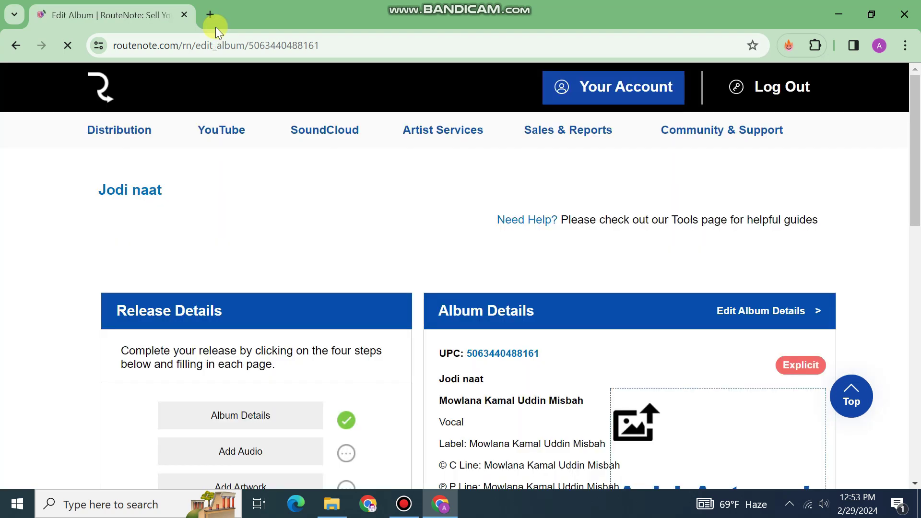
scroll(389, 304, down, 4)
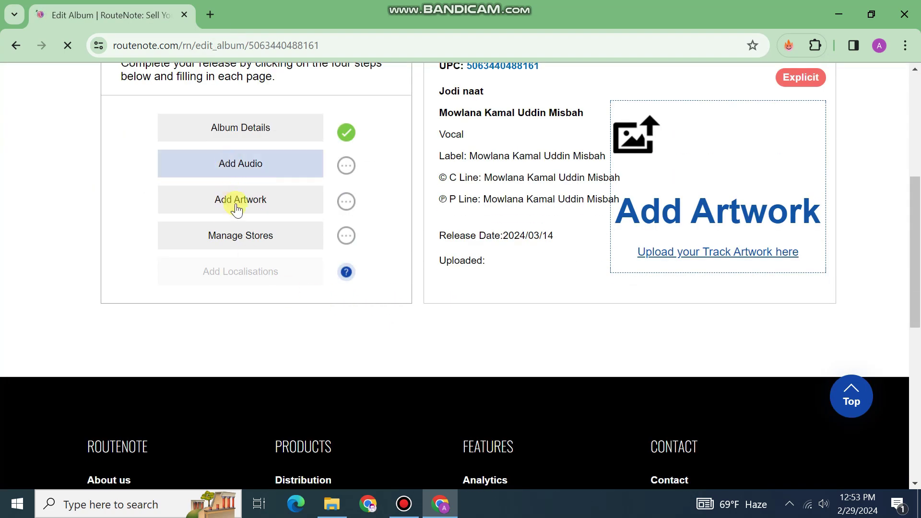
click(207, 16)
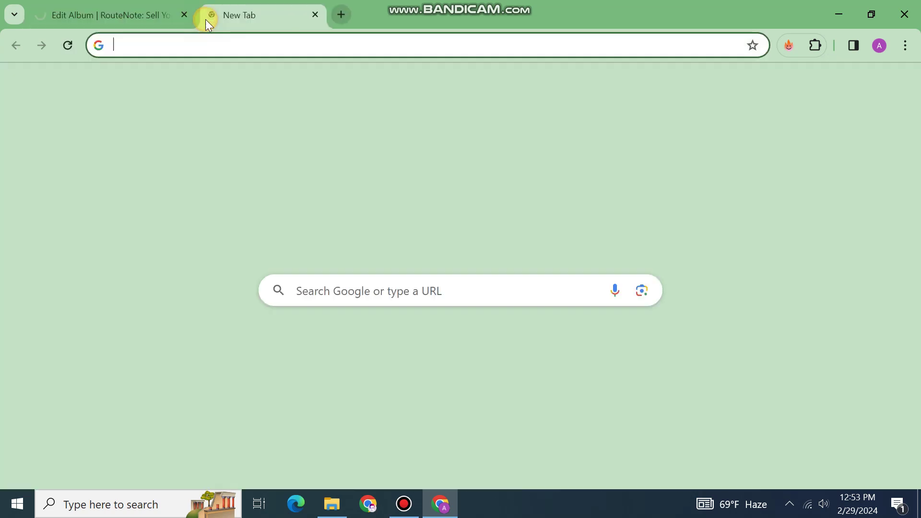
Search Google Images for '3000 x 3000' and open the Pinterest starry-sky tree image in a new tab.
text(300)
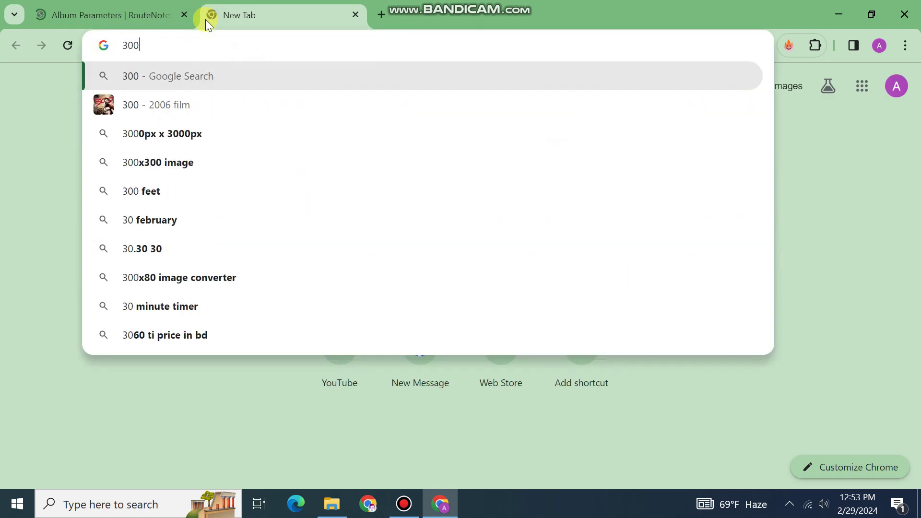
text(0 x 3000)
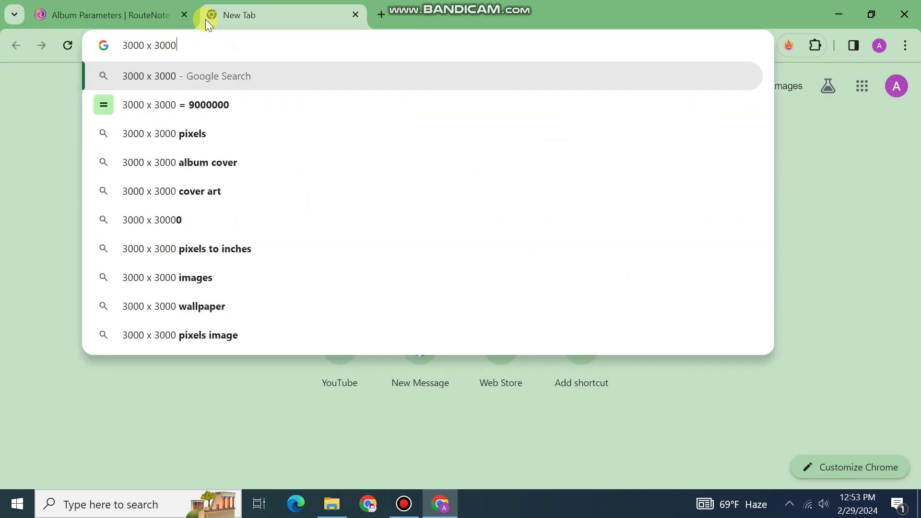
key(Return)
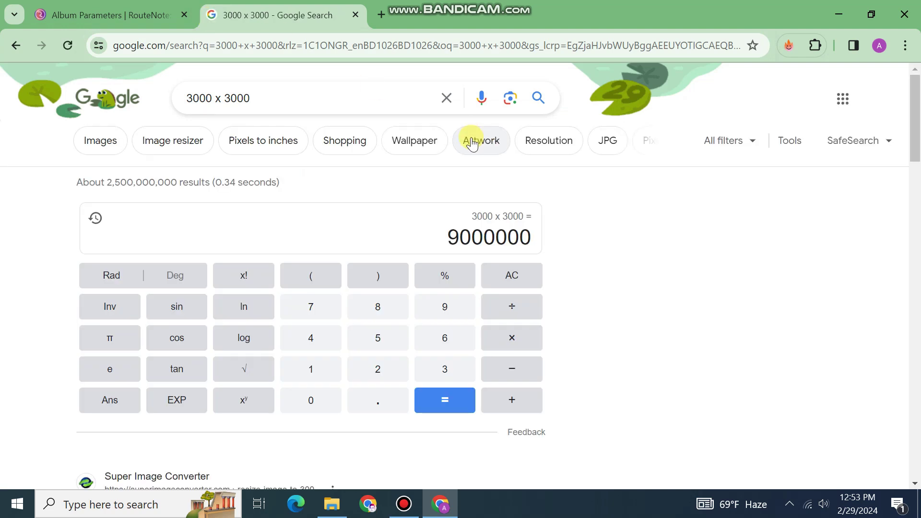
click(96, 153)
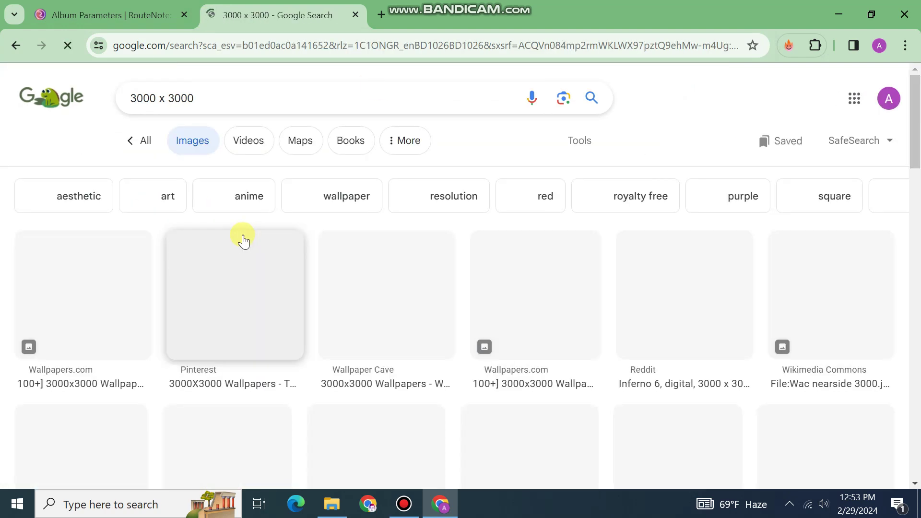
click(267, 302)
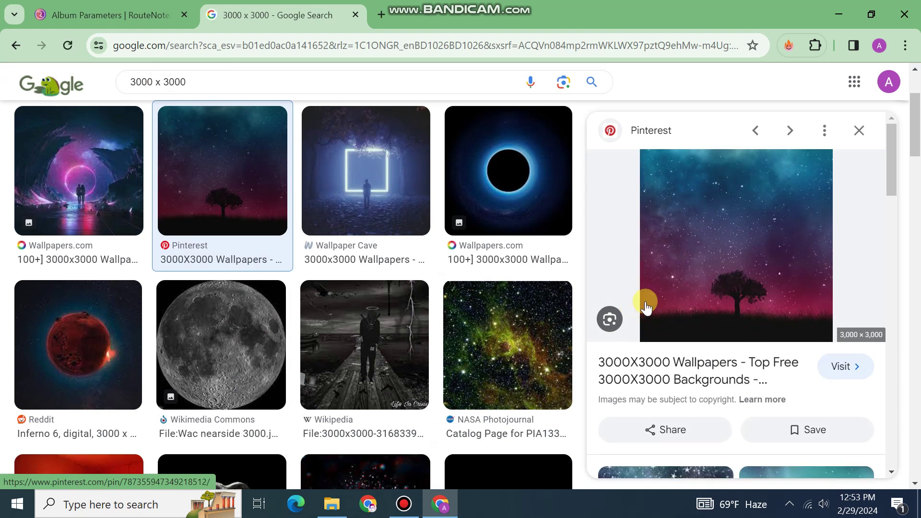
right_click(699, 237)
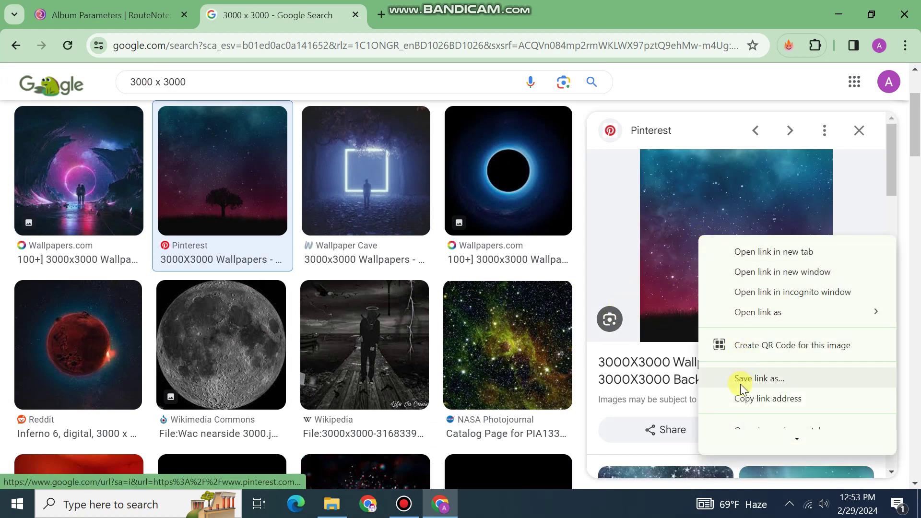
scroll(740, 383, down, 1)
click(752, 388)
Save the full-size starry-sky tree image to the Downloads folder.
click(451, 15)
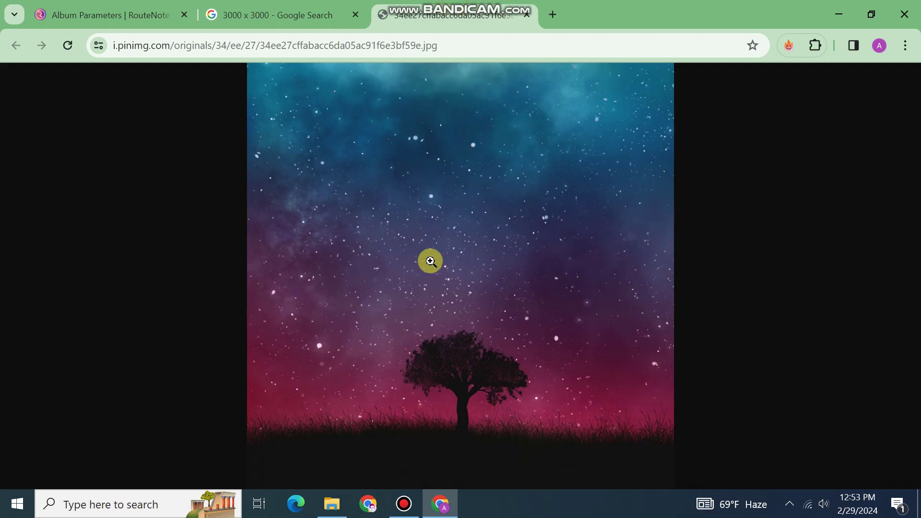
right_click(422, 246)
click(475, 284)
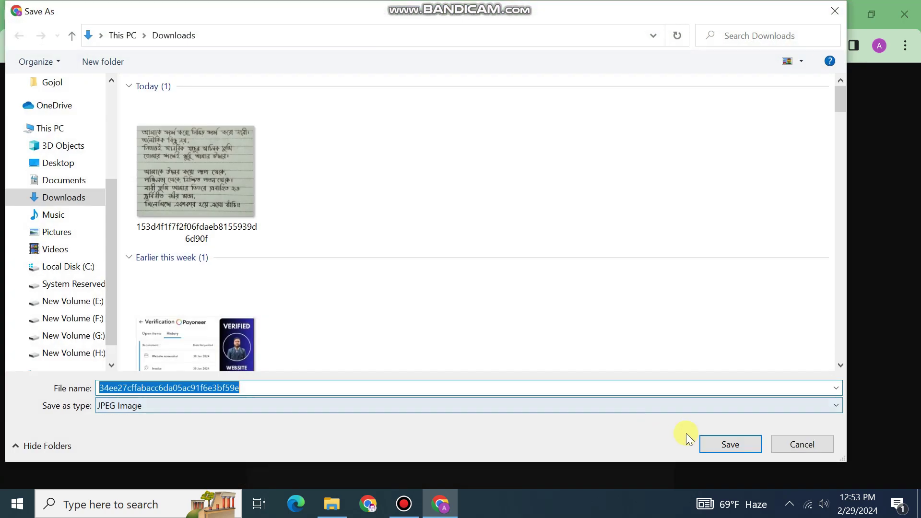
click(729, 443)
click(110, 15)
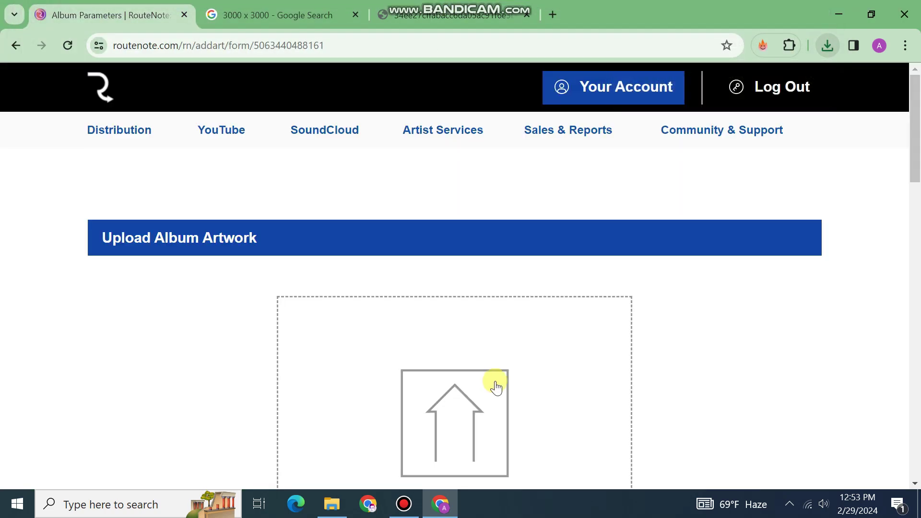
Upload the starry tree JPG as the Jodi naat cover artwork and save it.
scroll(495, 386, down, 4)
click(463, 281)
click(161, 161)
click(714, 453)
scroll(695, 380, down, 3)
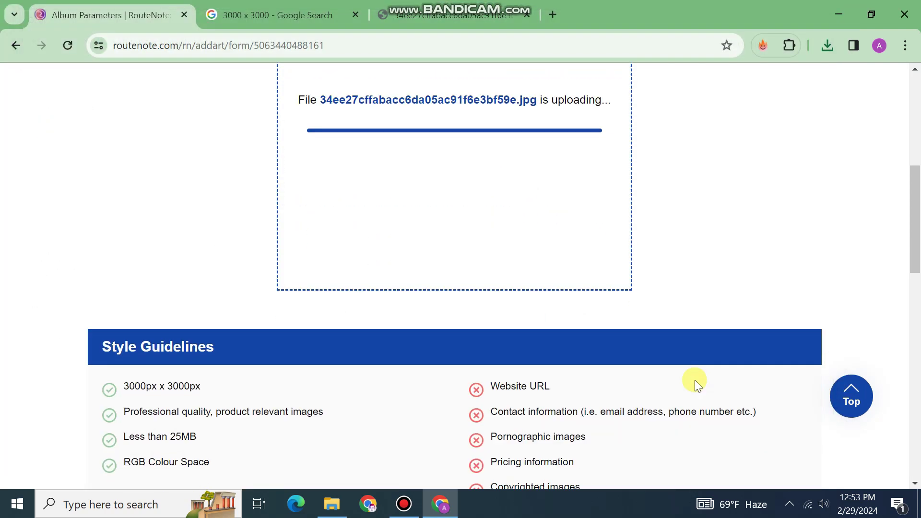
scroll(694, 382, down, 4)
scroll(692, 388, down, 7)
click(748, 394)
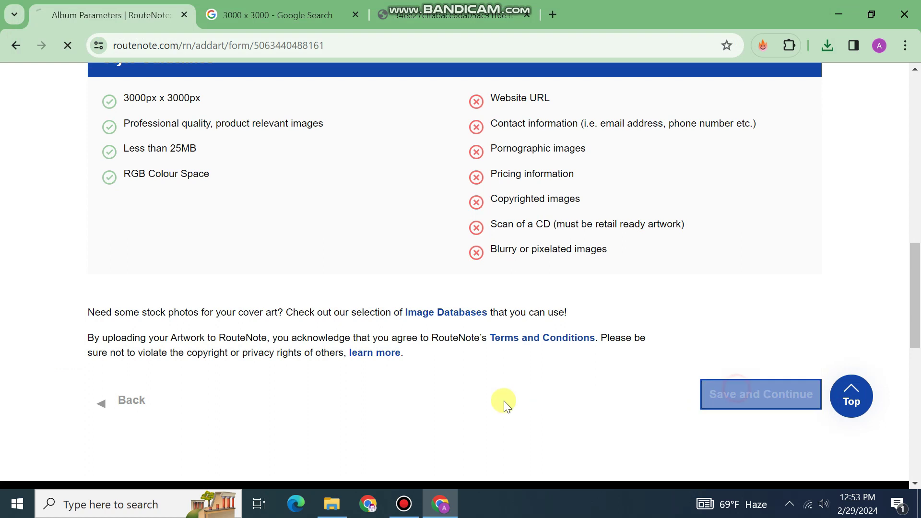
Close the starry image tab and bring the RouteNote release page back to the front.
click(450, 10)
key(ctrl+w)
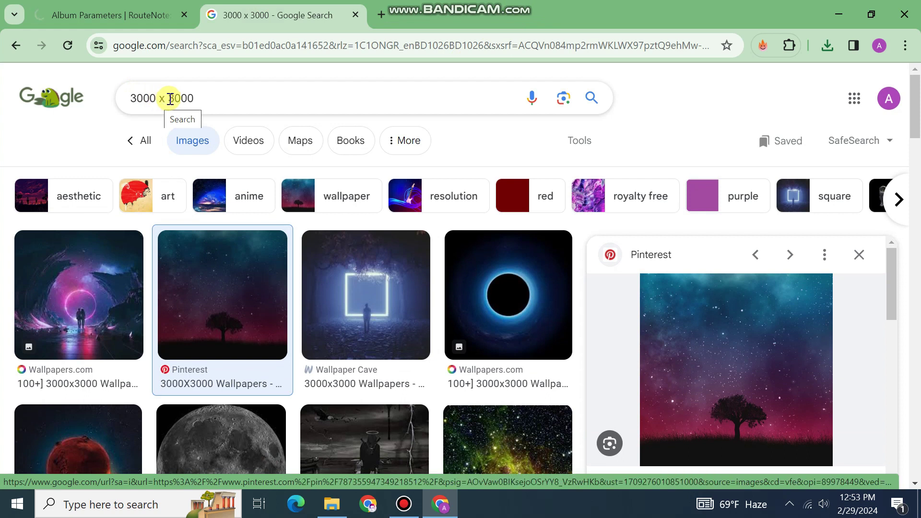
click(128, 12)
click(211, 13)
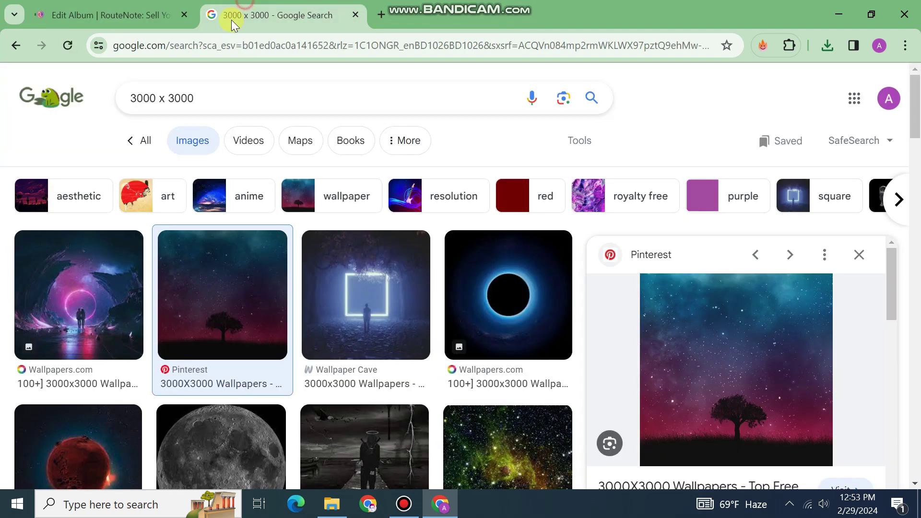
click(94, 6)
scroll(405, 350, down, 4)
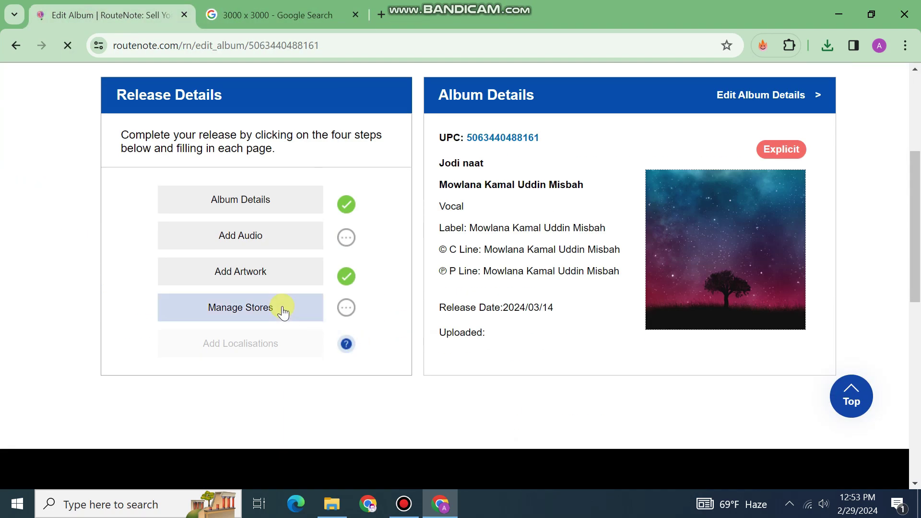
Add the Jodi naat audio file (67.14 MB) to the release and save it once fully uploaded.
click(264, 247)
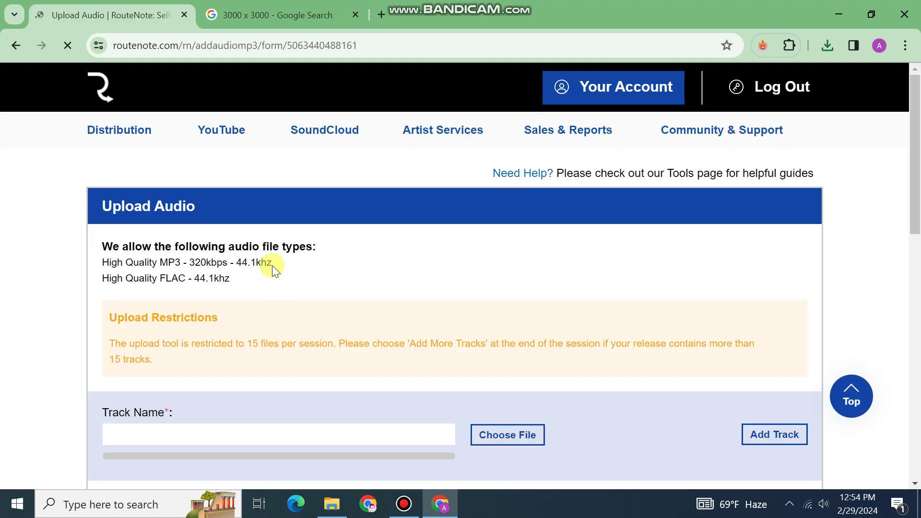
scroll(479, 176, down, 6)
click(490, 152)
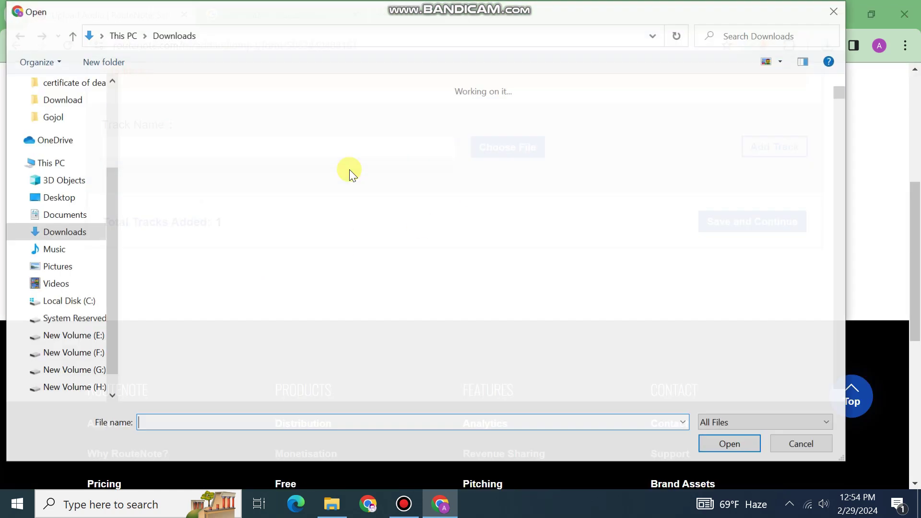
click(718, 423)
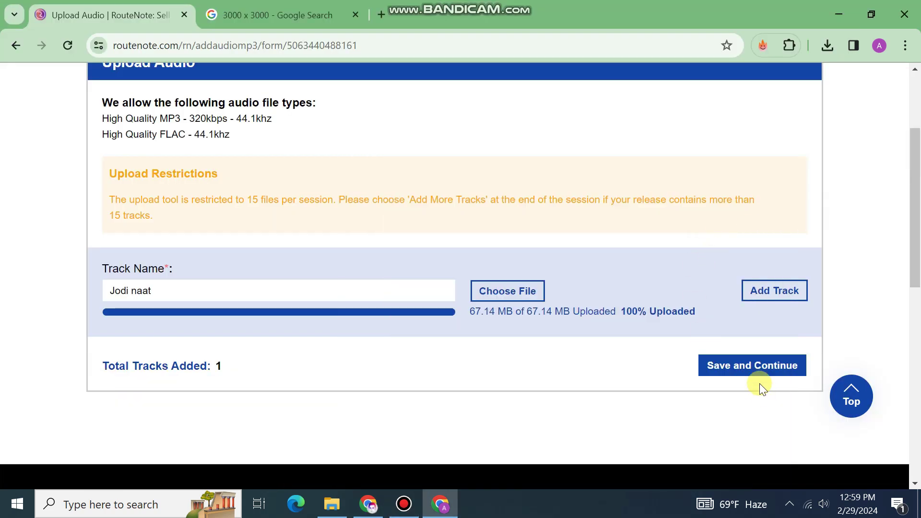
click(742, 372)
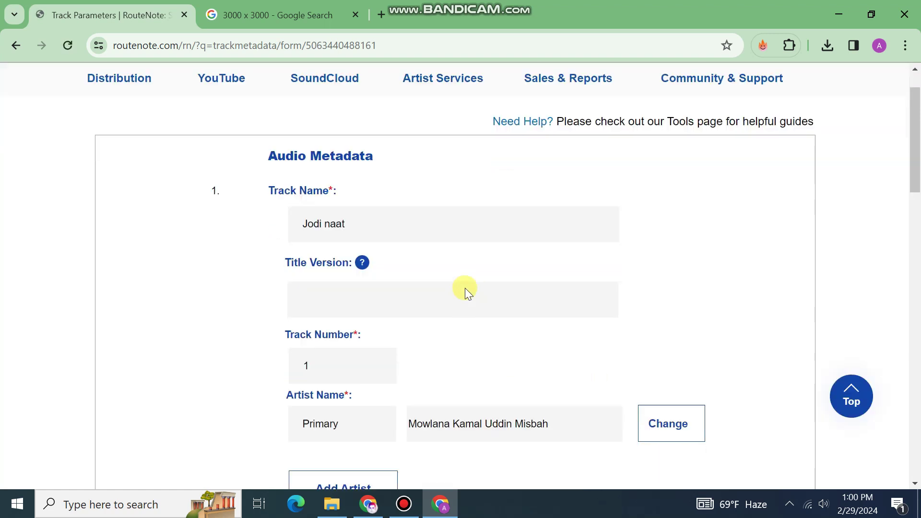
Save the Jodi naat track metadata (Explicit, English) and mark audio uploading as finished.
scroll(470, 290, down, 12)
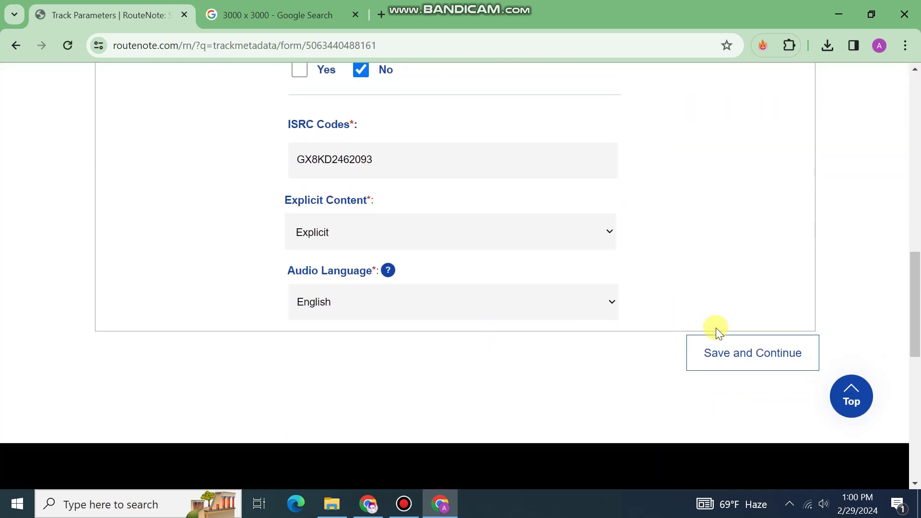
click(736, 351)
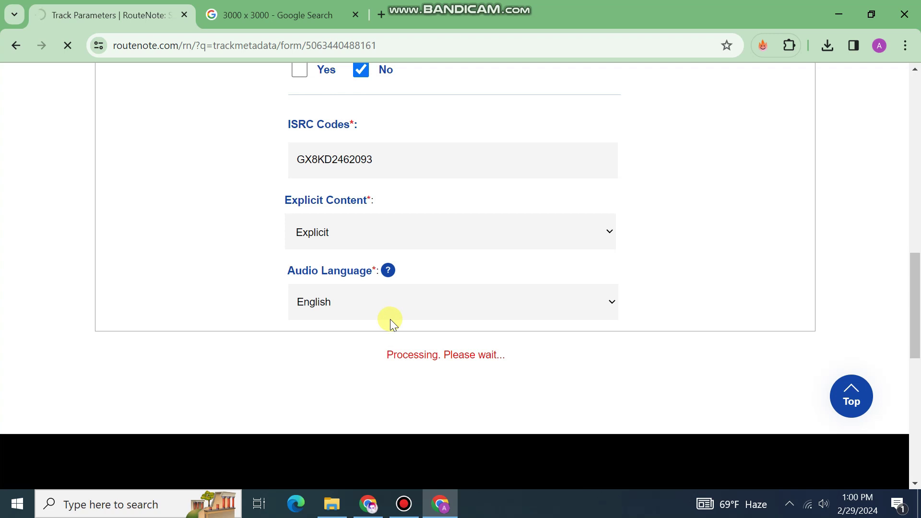
scroll(355, 324, up, 12)
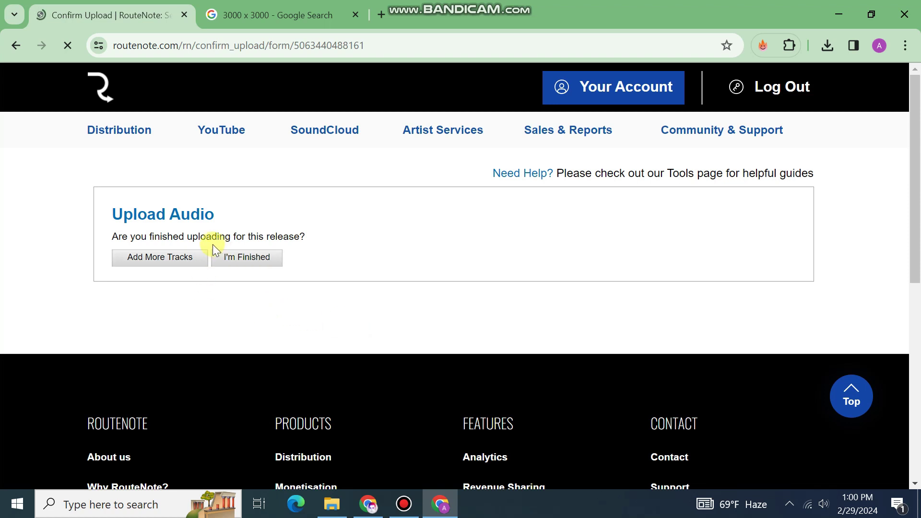
click(241, 261)
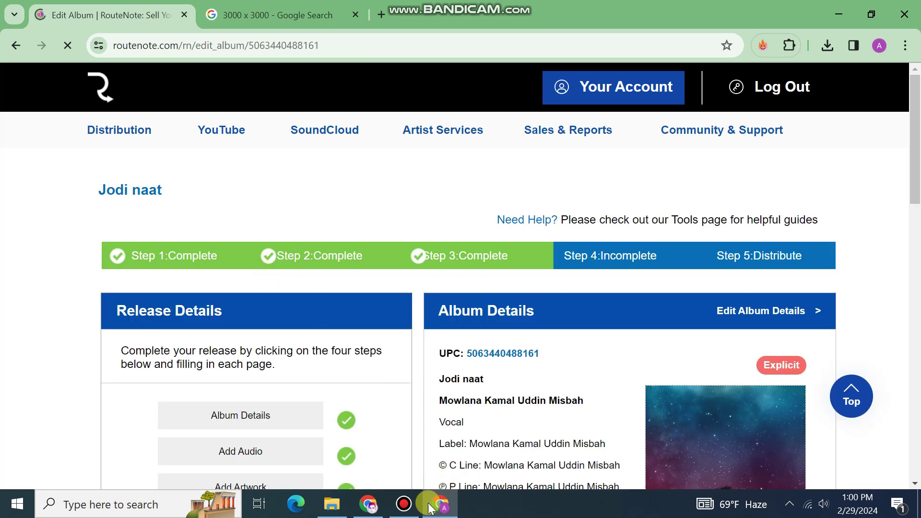
click(403, 504)
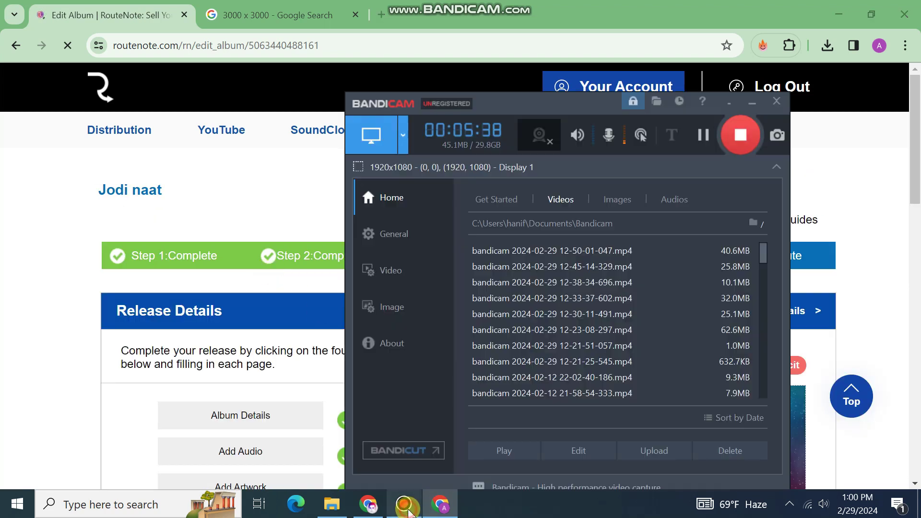
In Manage Stores, tick Select all stores for worldwide release and save the store choices.
click(404, 503)
scroll(407, 371, down, 5)
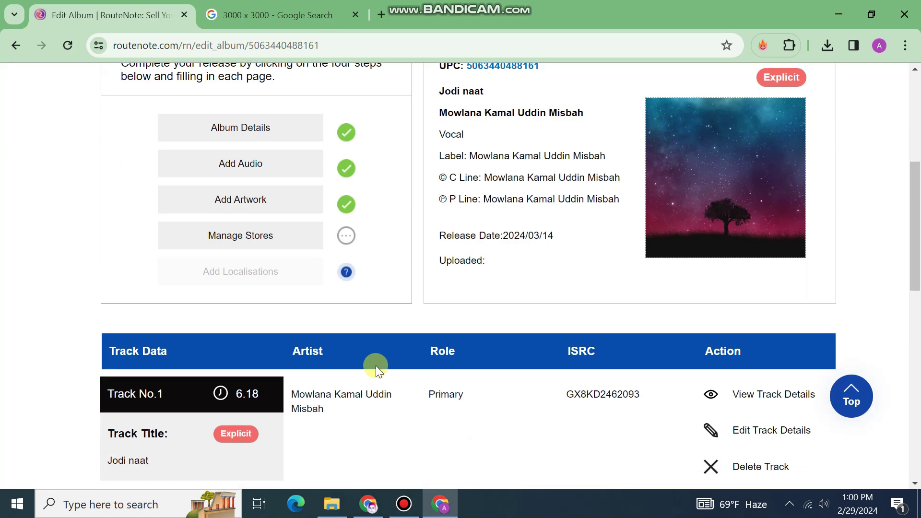
click(254, 242)
scroll(456, 307, down, 4)
scroll(456, 307, up, 4)
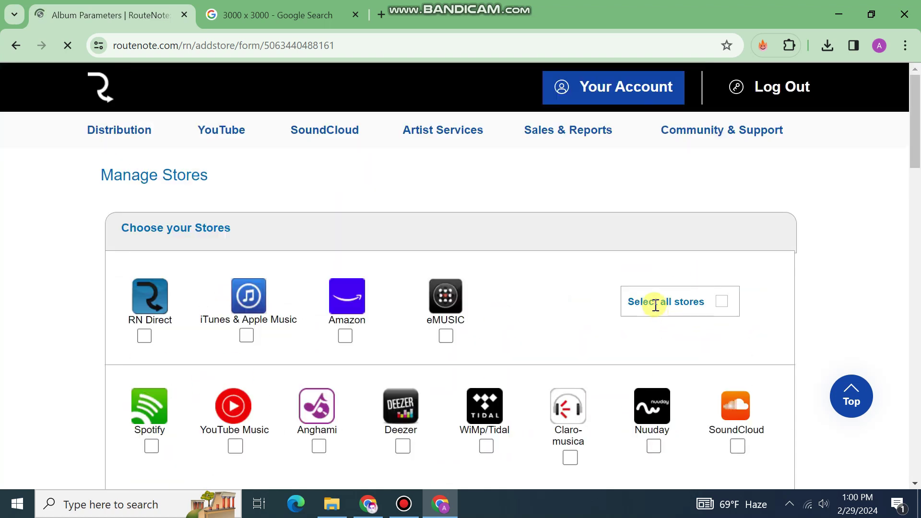
click(721, 302)
scroll(617, 313, down, 20)
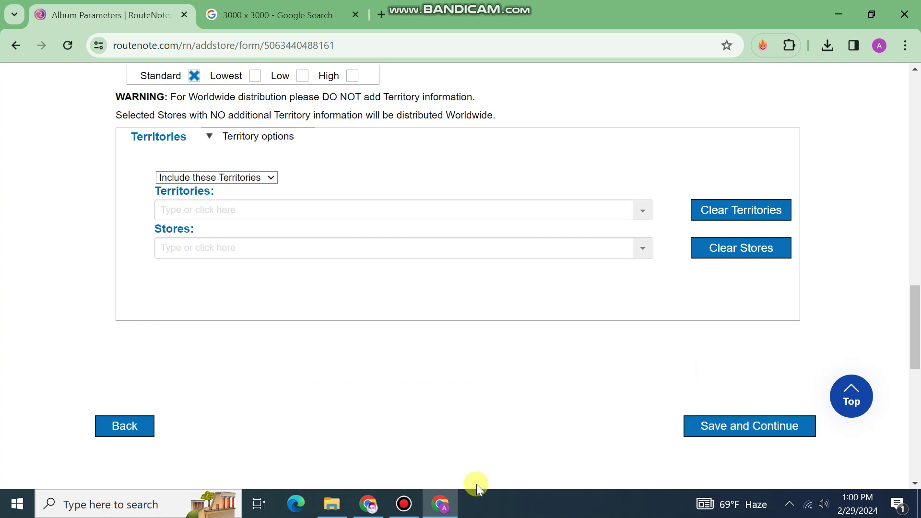
click(717, 426)
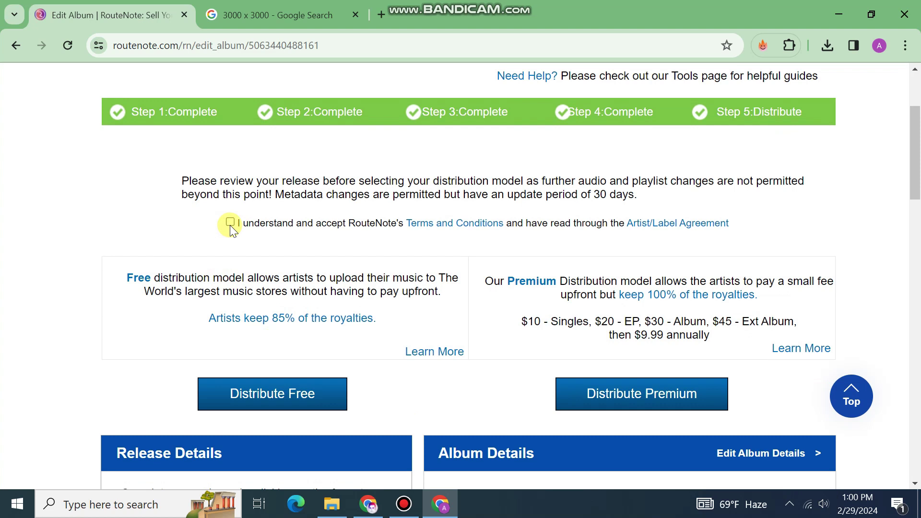
Review the terms and artist agreement on the Step 5 Distribute page.
scroll(288, 353, down, 3)
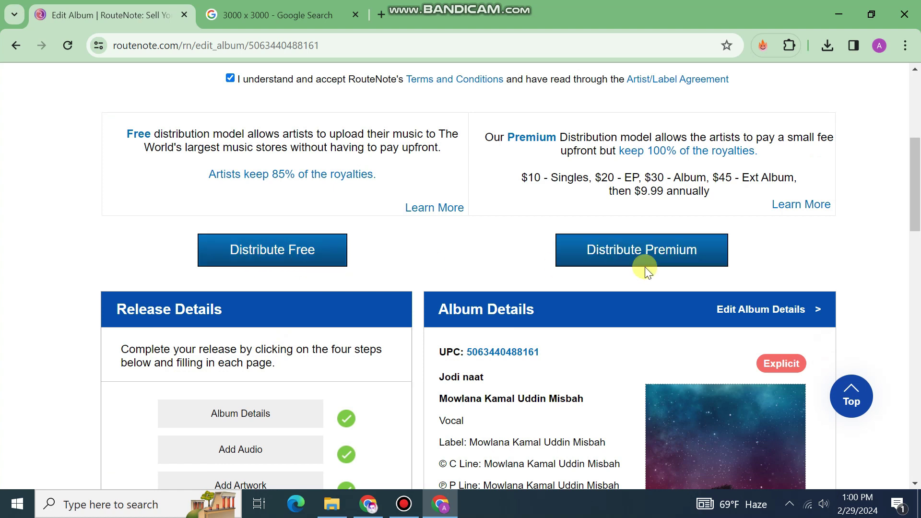
drag(505, 175, 709, 191)
click(36, 206)
scroll(175, 232, up, 2)
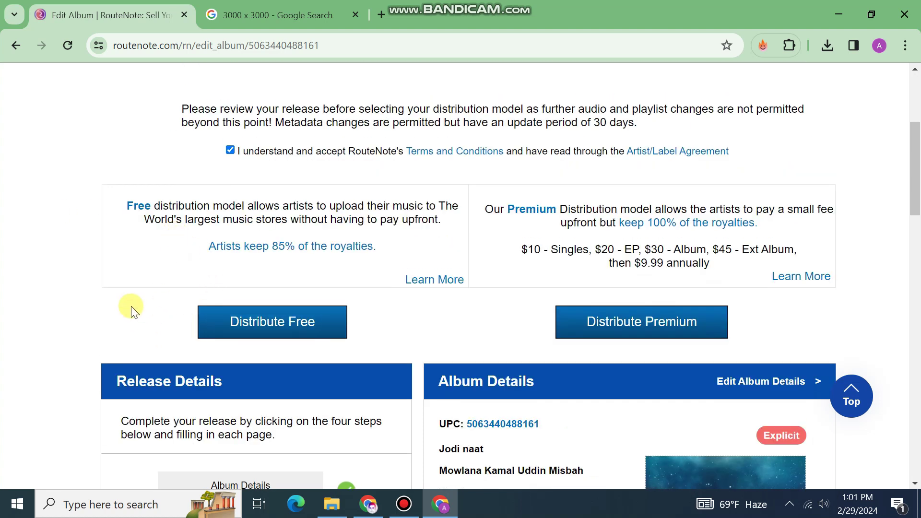
Choose free distribution, confirm Complete Release for Jodi naat, and close the confirmation.
click(280, 330)
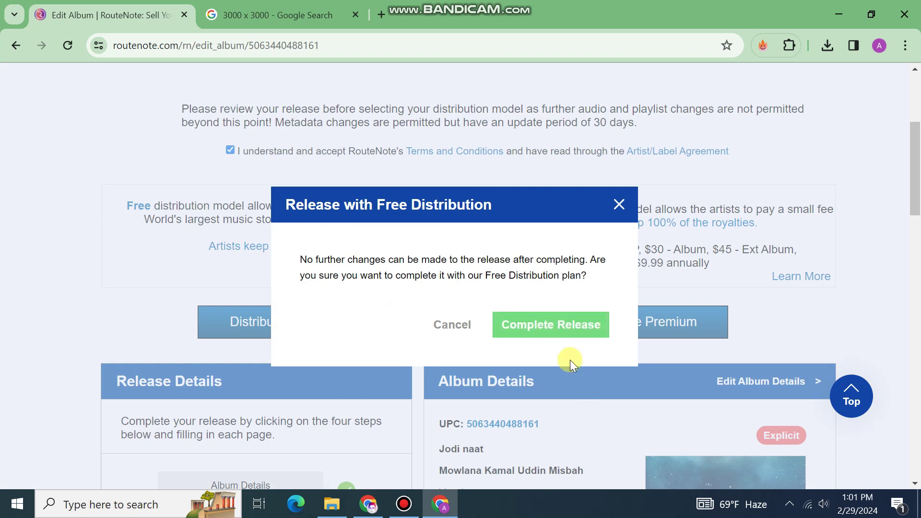
click(563, 339)
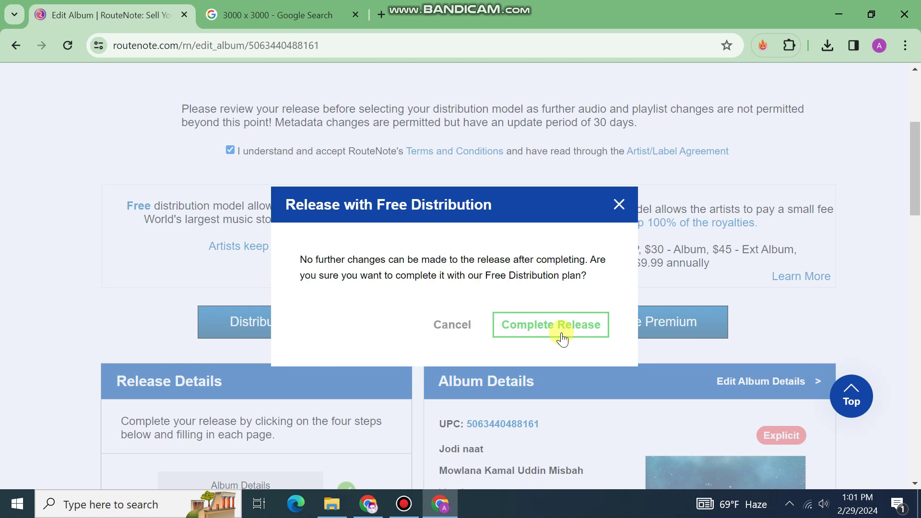
scroll(561, 334, up, 3)
scroll(562, 334, down, 1)
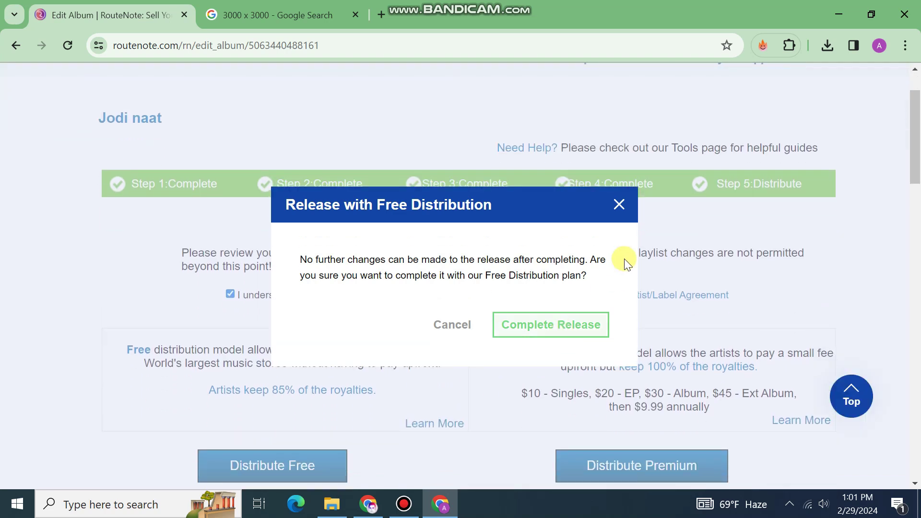
click(618, 207)
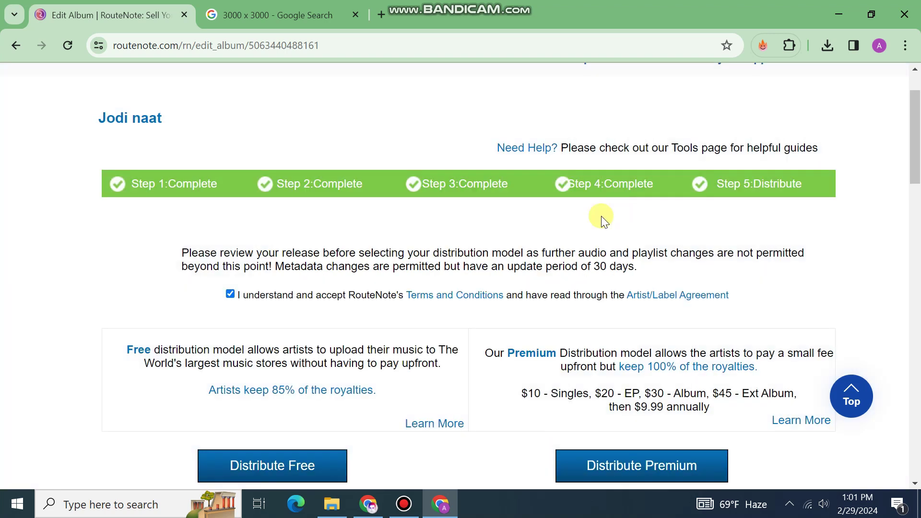
scroll(590, 221, up, 1)
scroll(580, 227, down, 1)
scroll(206, 229, up, 1)
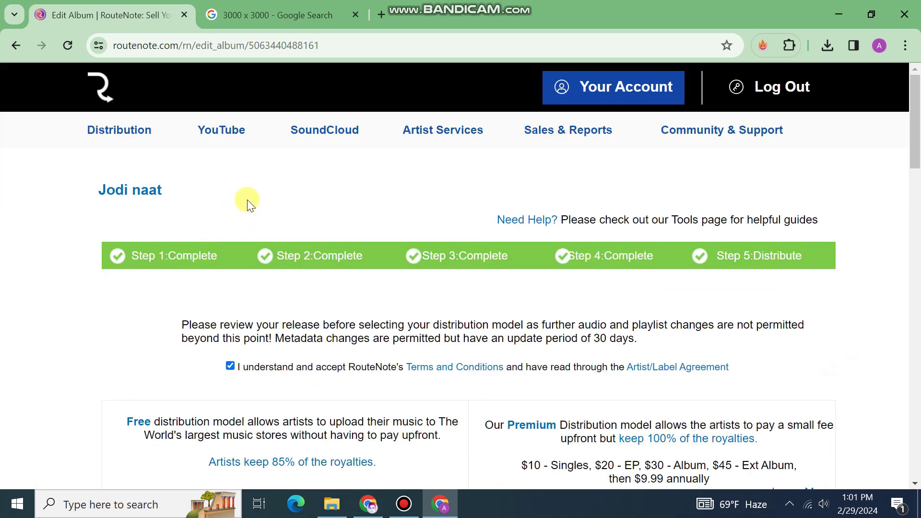